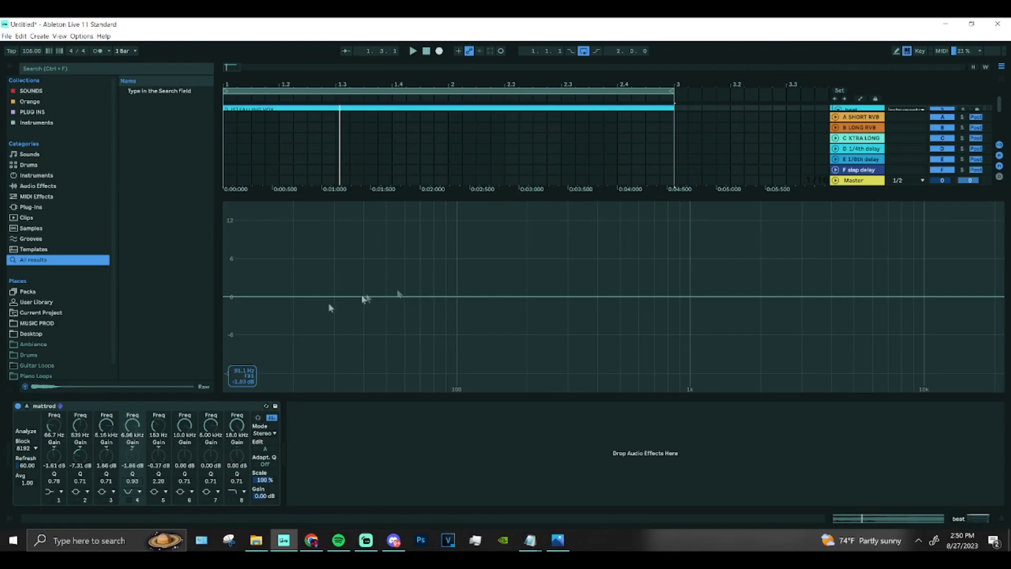
double_click(201, 405)
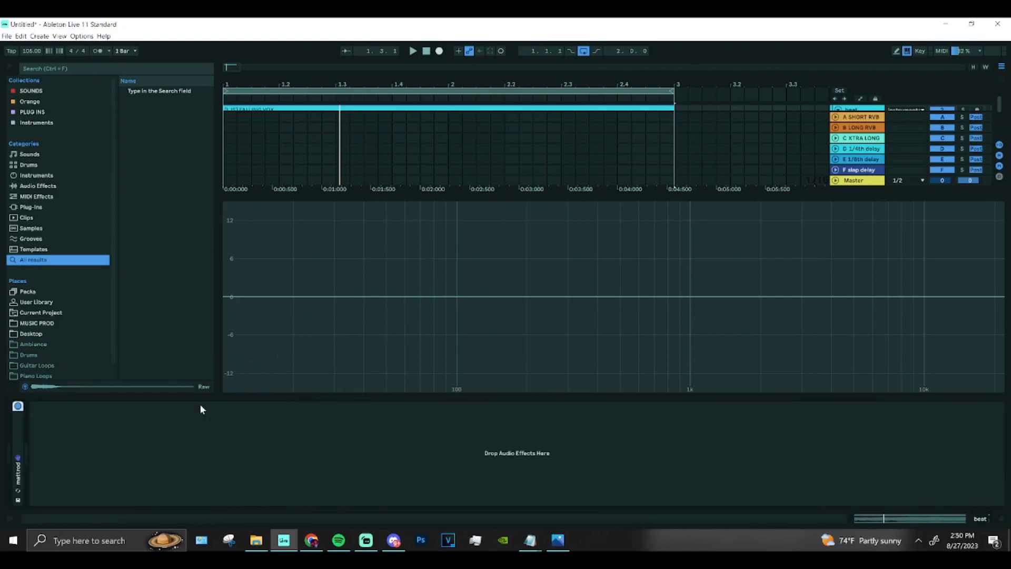
double_click(18, 435)
key(ctrl+z)
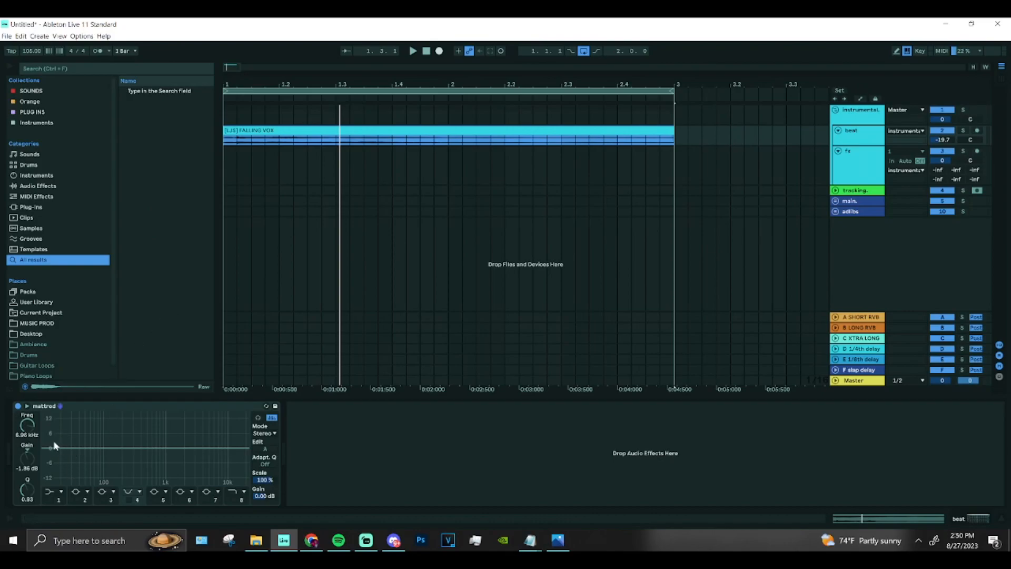
Examine the enlarged EQ frequency display and the EQ cheat sheet image.
double_click(86, 435)
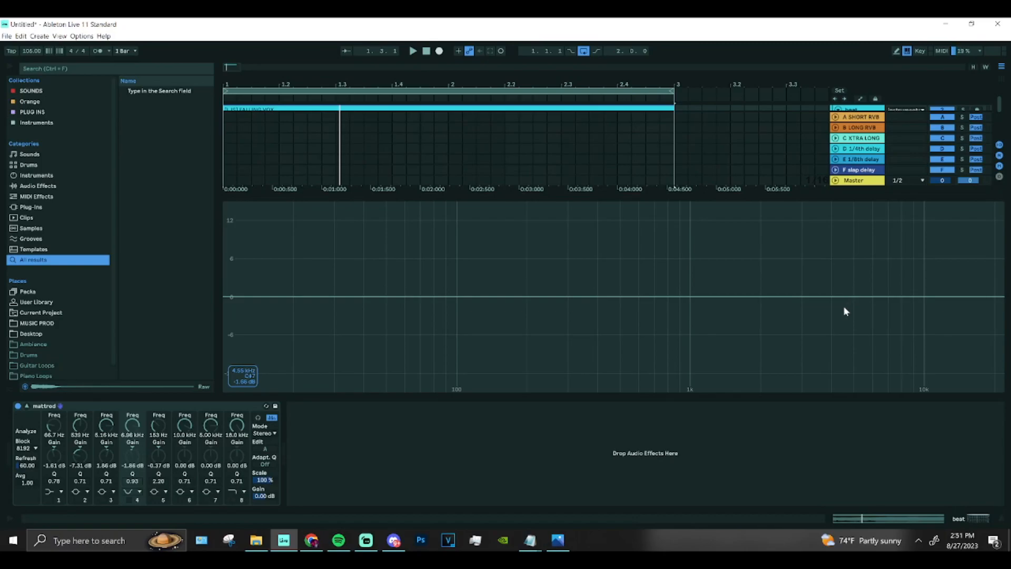
click(559, 539)
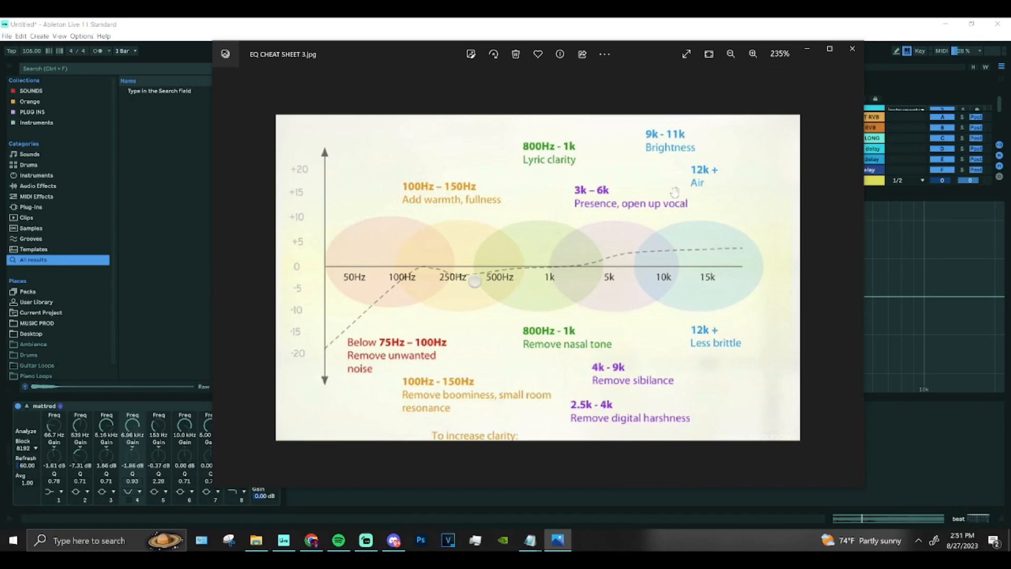
click(134, 205)
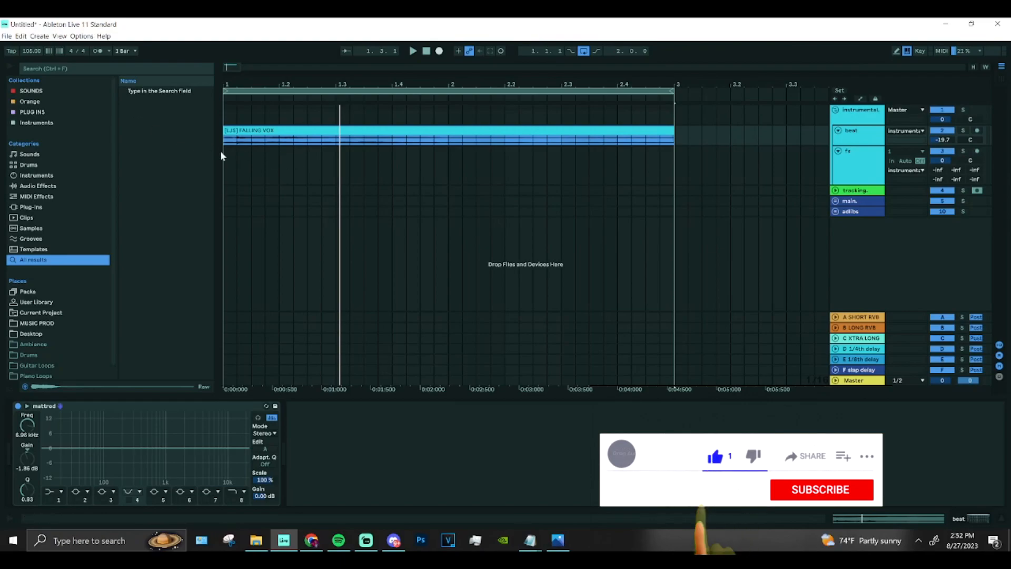
Play the FALLING VOX clip from its beginning and bring up the beat track's EQ device.
click(222, 153)
key(space)
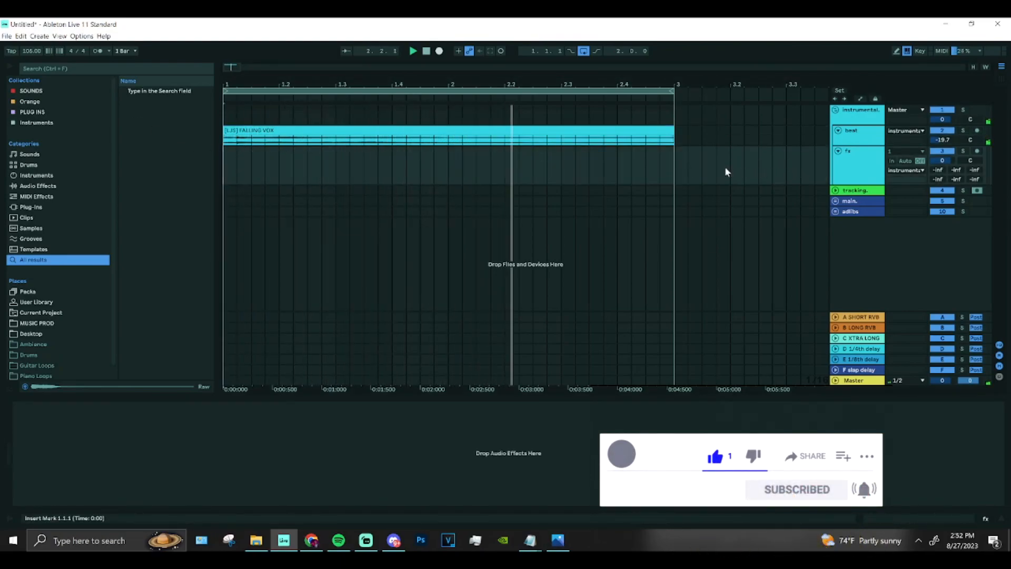
click(848, 129)
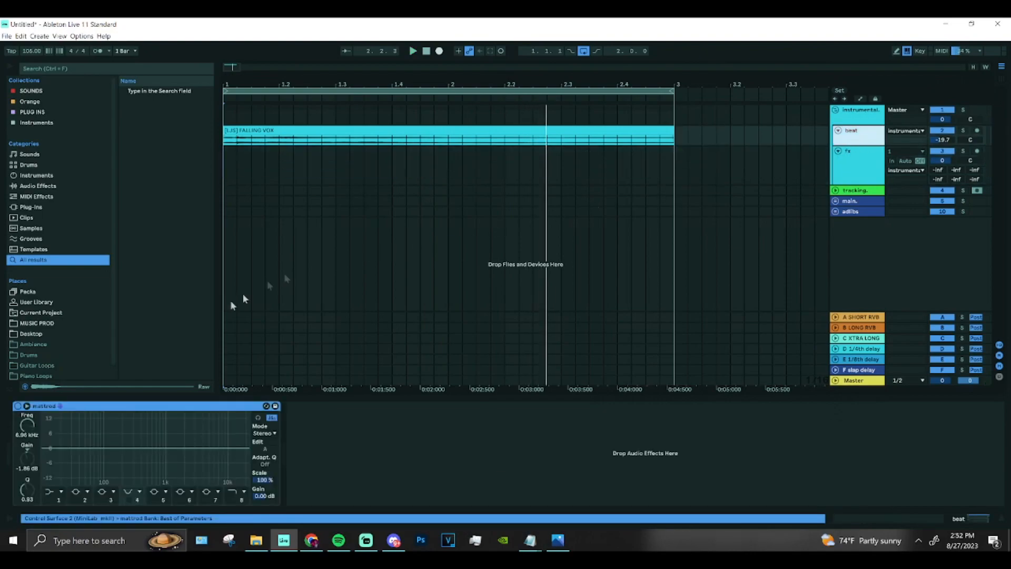
click(50, 449)
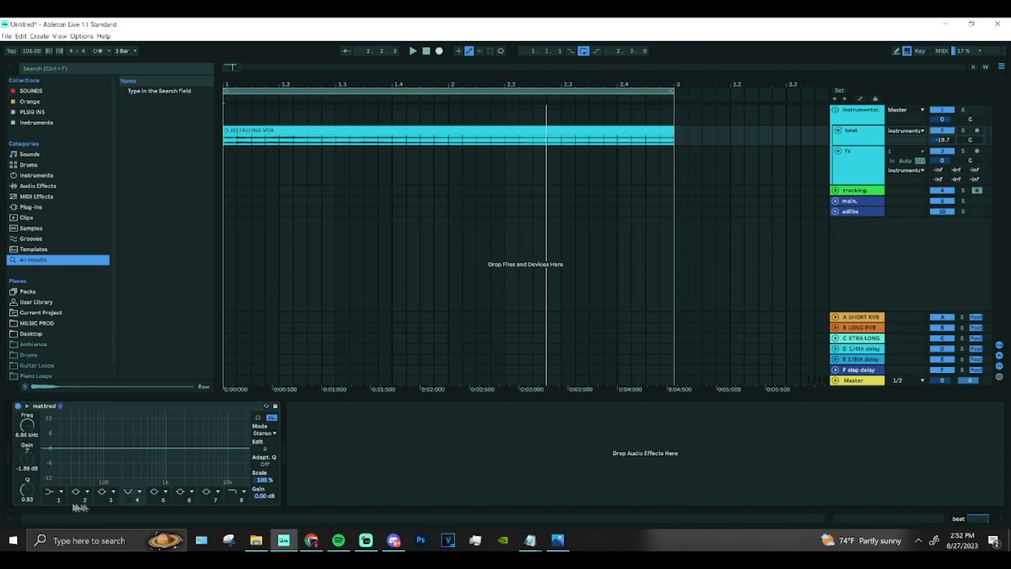
Search the browser for "eq", add an EQ Eight to the beat track and remove it again.
click(106, 68)
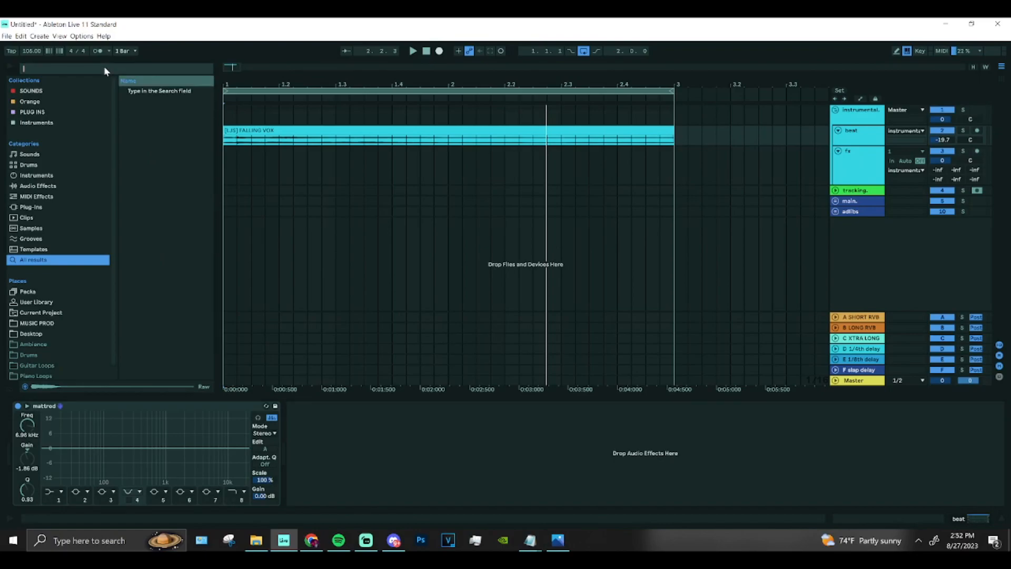
text(eq)
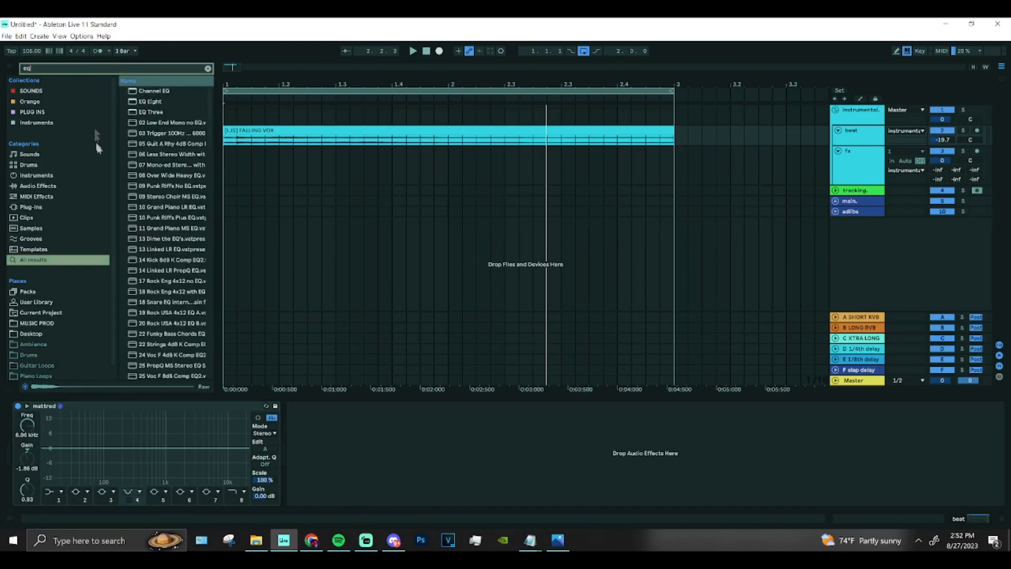
click(135, 102)
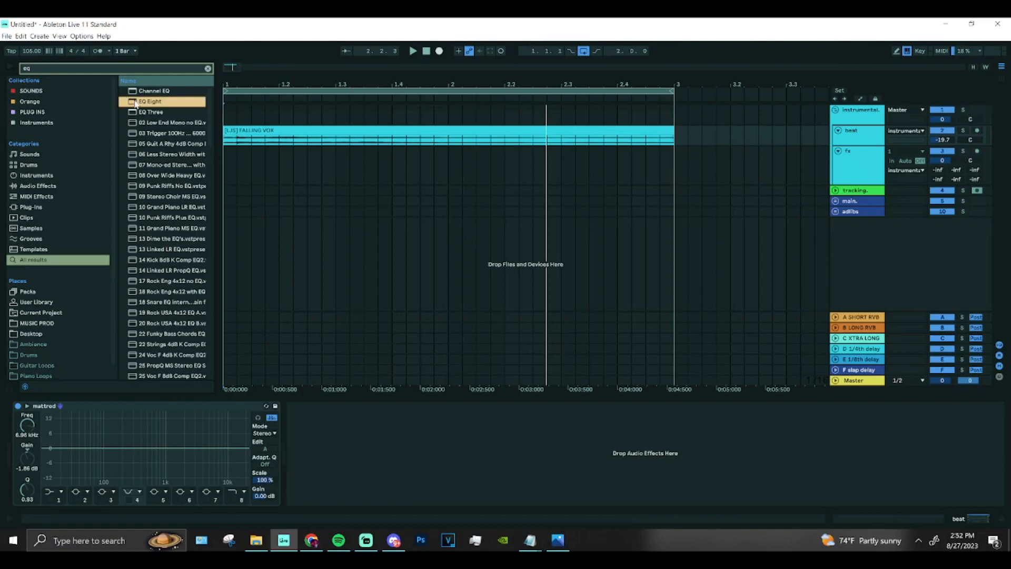
drag(135, 101, 329, 451)
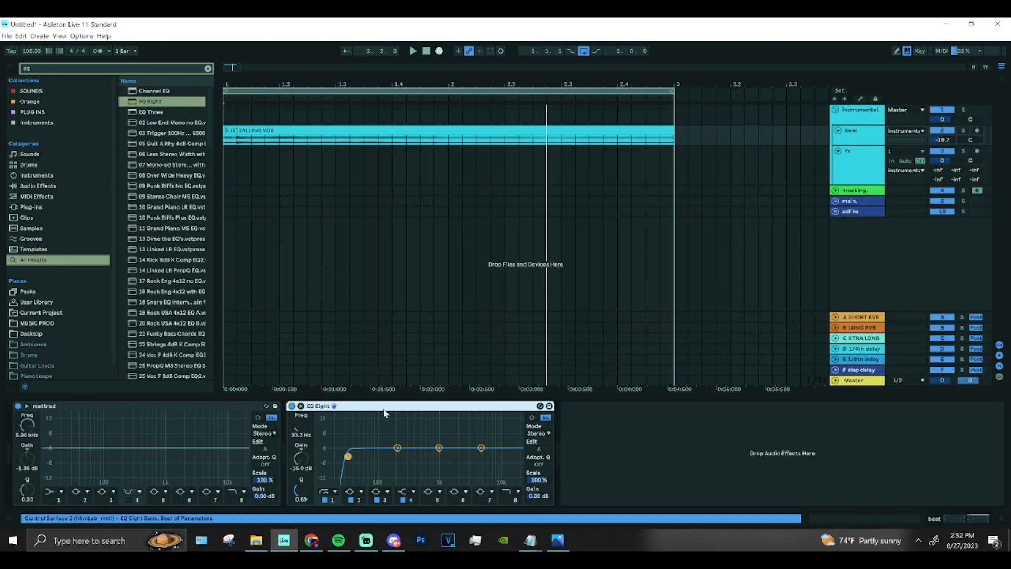
key(Delete)
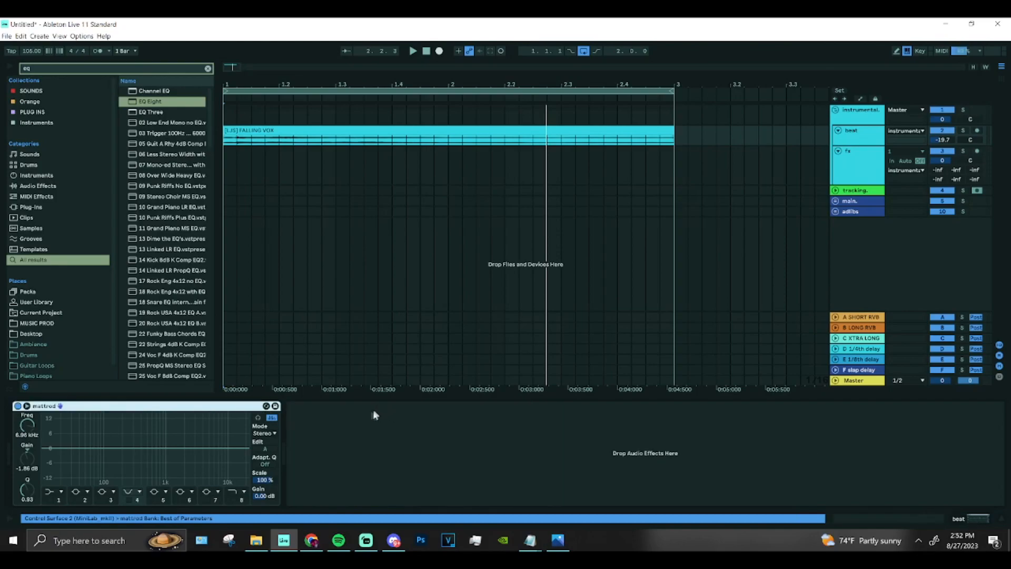
click(146, 113)
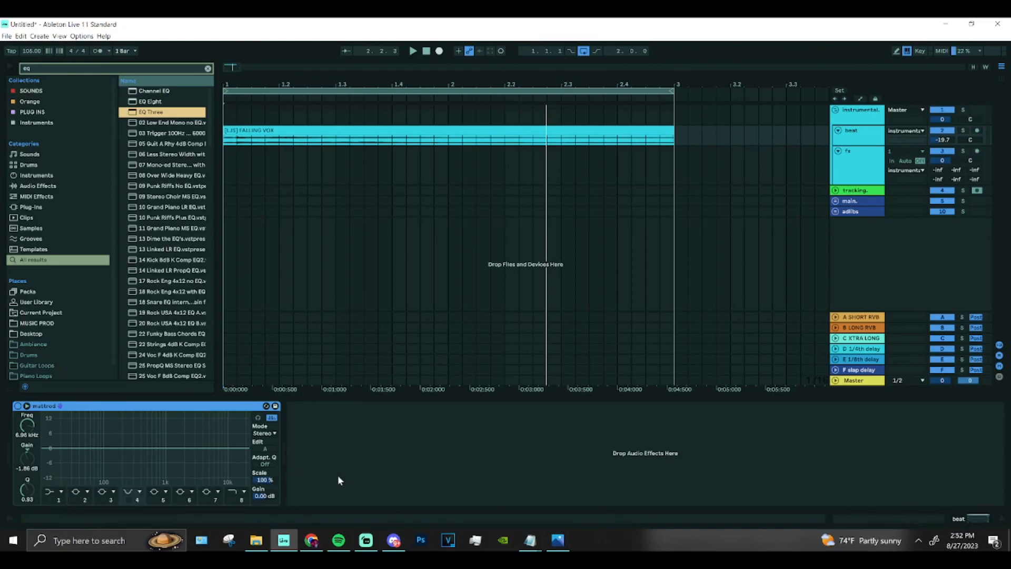
Enable band 1 of the beat track's EQ, consult the EQ cheat sheet and change the band to a low cut filter.
click(51, 500)
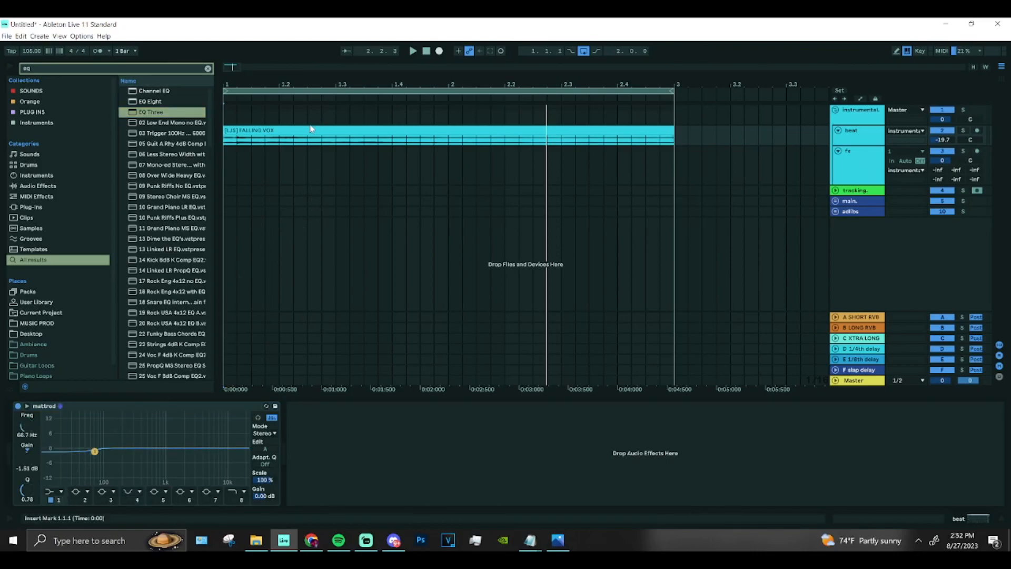
click(50, 492)
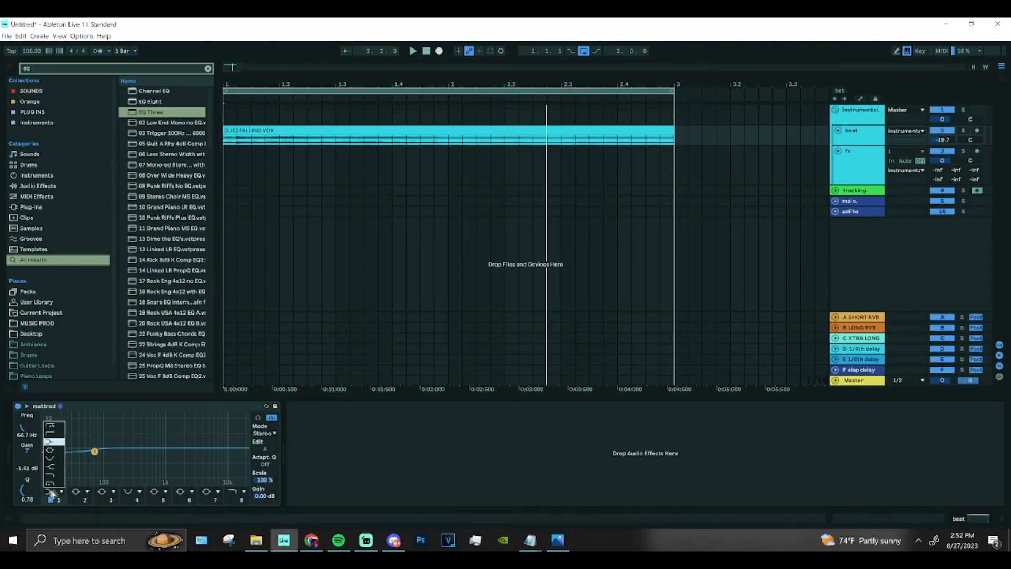
click(558, 540)
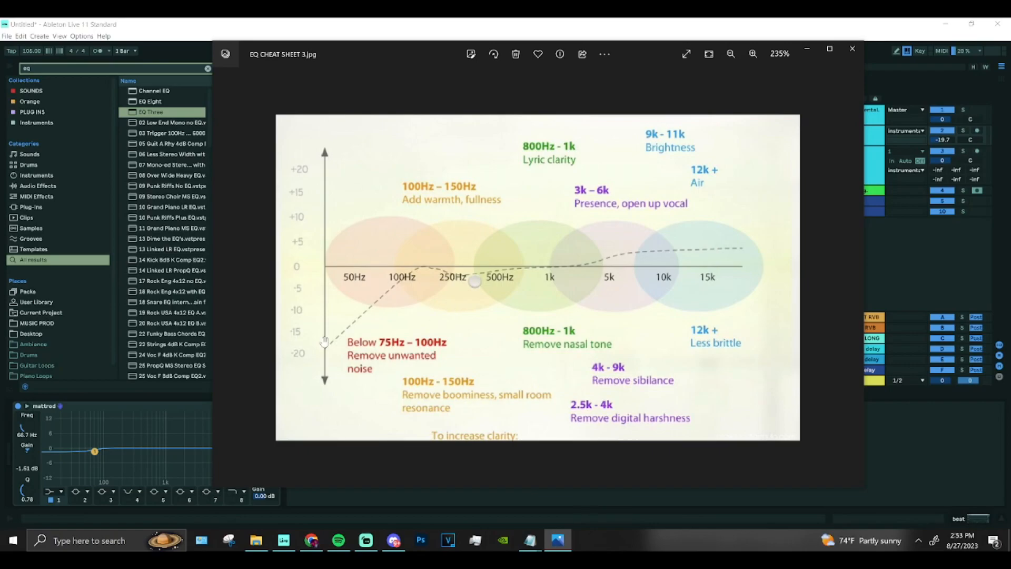
click(95, 391)
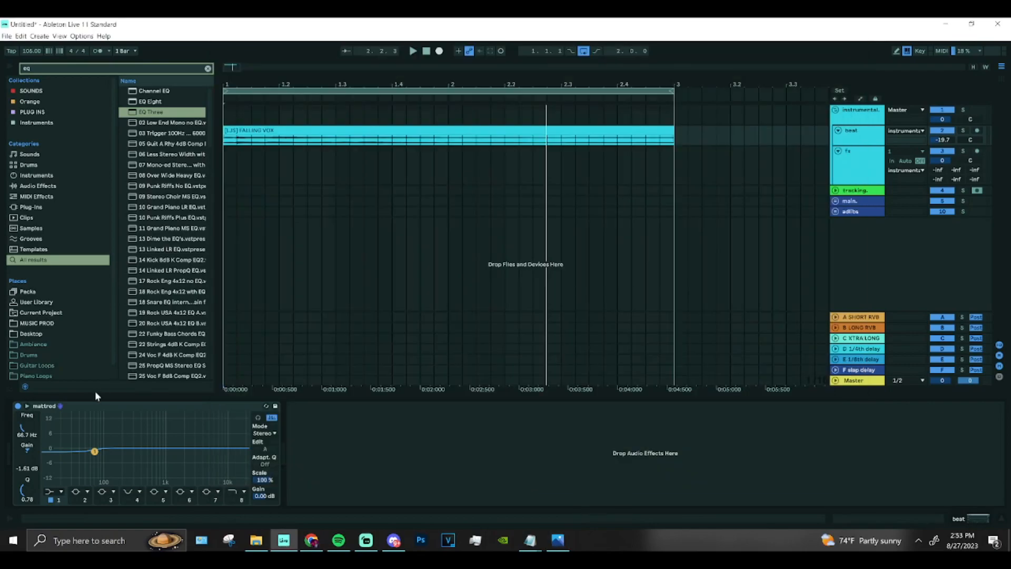
click(59, 494)
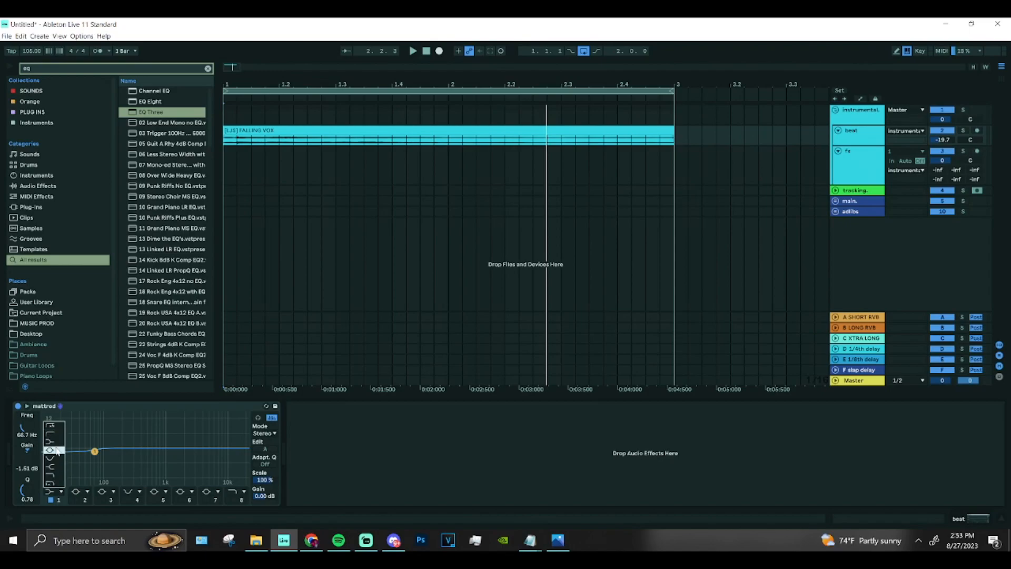
click(57, 436)
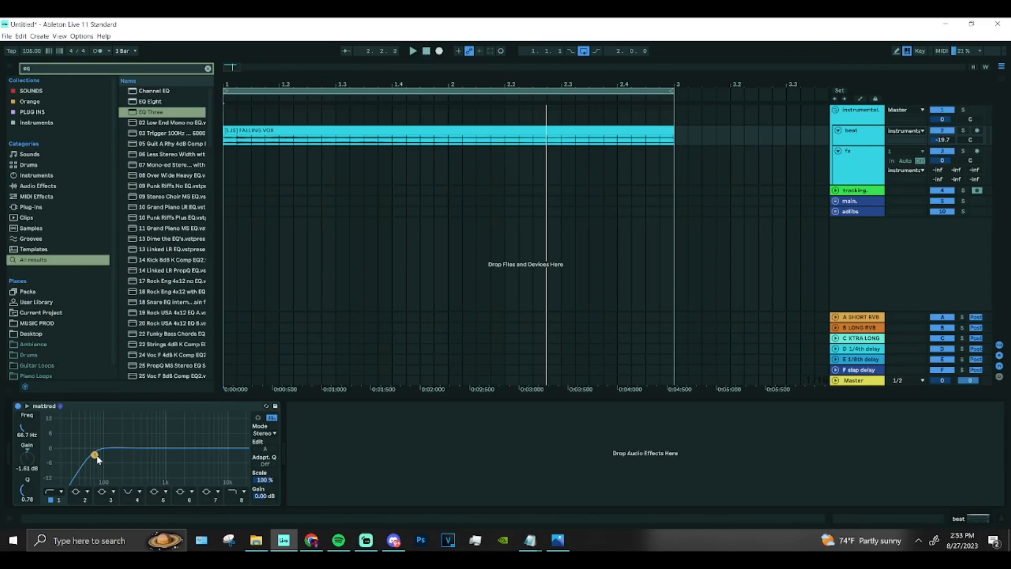
Move band 1's cutoff to about 79.1 Hz with a Q of 0.85, keeping the low cut filter type.
drag(94, 455, 99, 454)
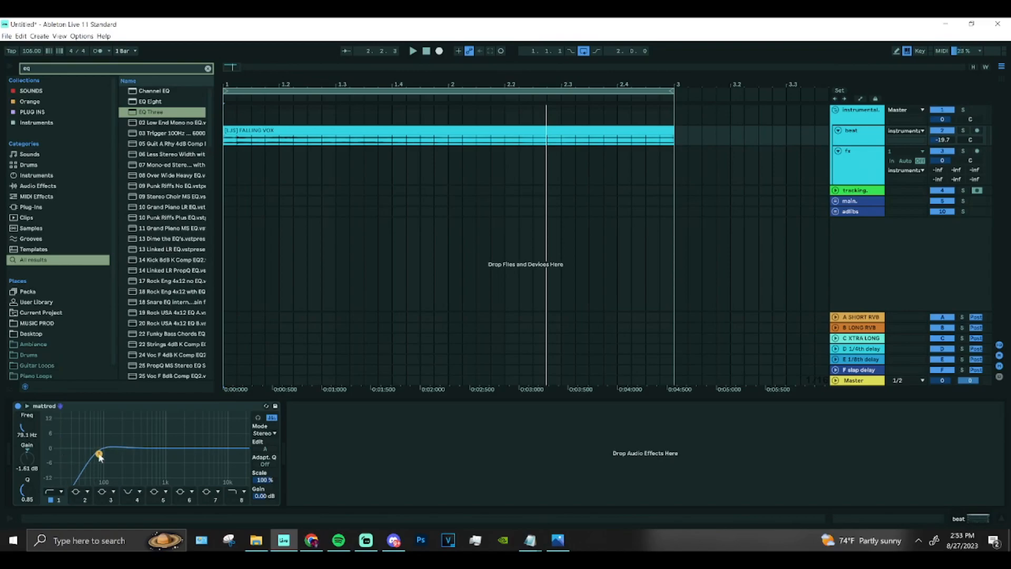
click(55, 491)
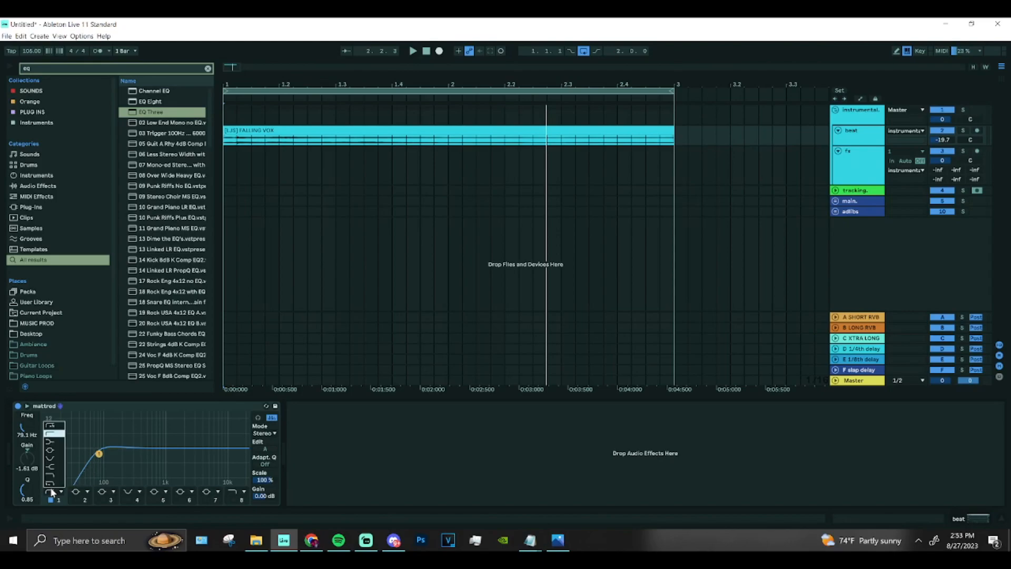
click(51, 438)
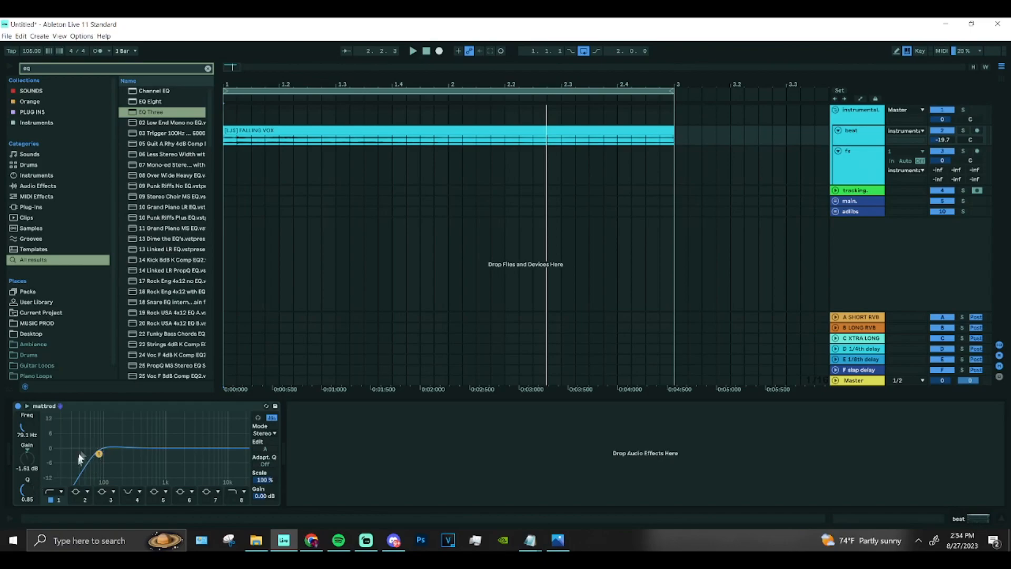
Play the vocal clip from the start and watch its spectrum against the low cut in the beat track's EQ.
click(225, 163)
click(864, 142)
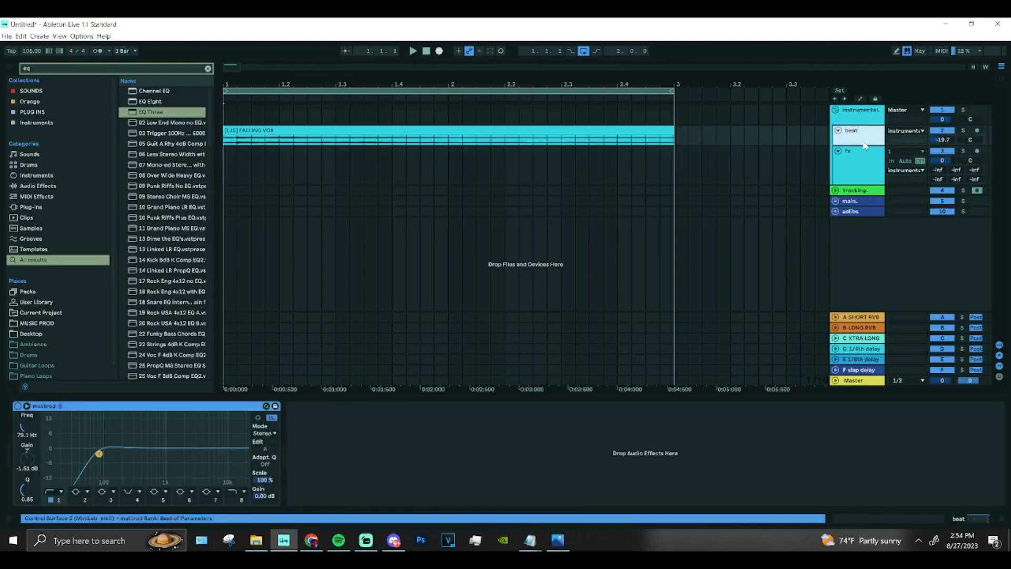
key(space)
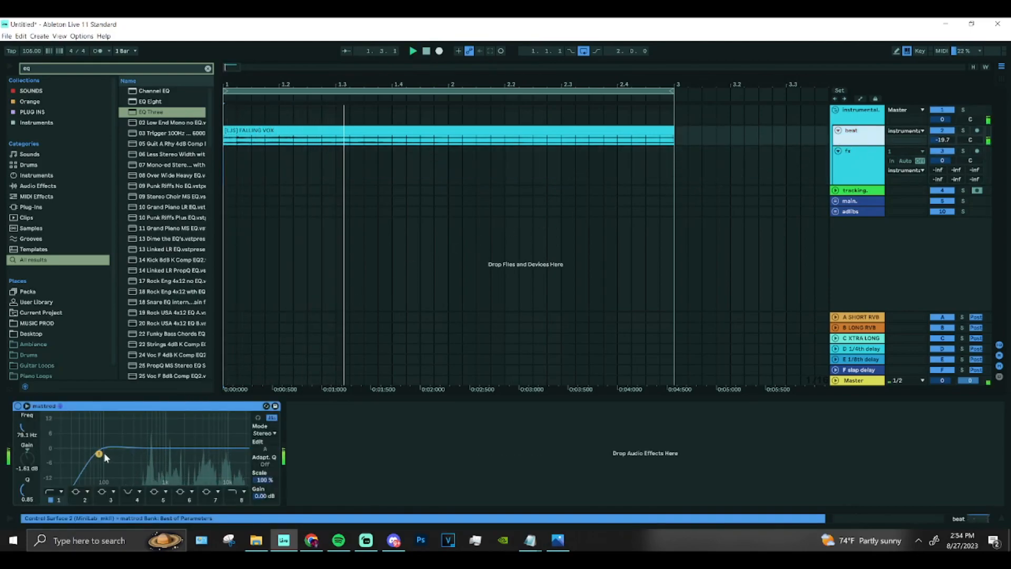
key(space)
key(space)
key(space)
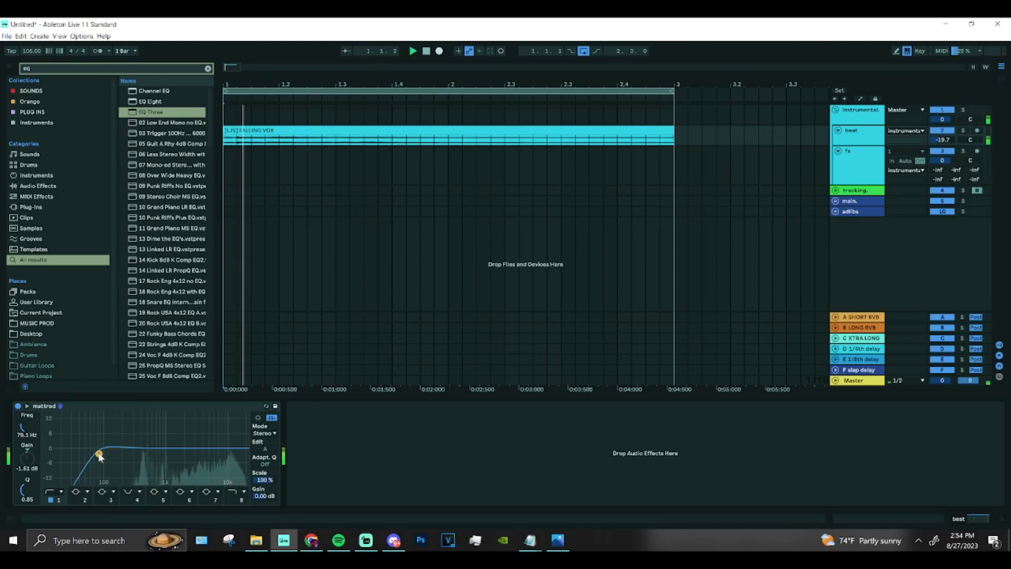
key(space)
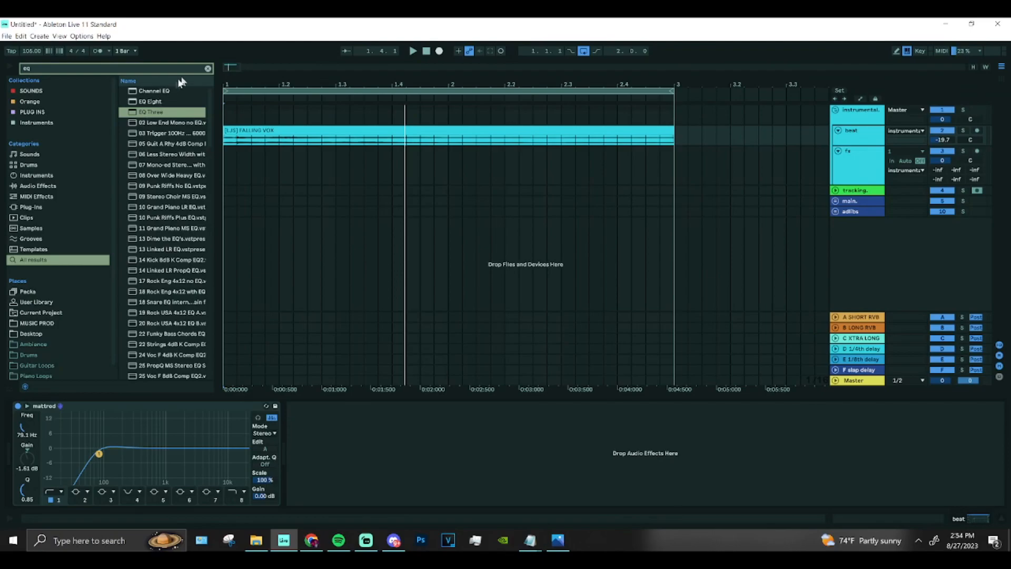
Clear the browser search and, with the clip playing, move band 1's cutoff to about 74.2 Hz with a Q of 0.75.
click(208, 68)
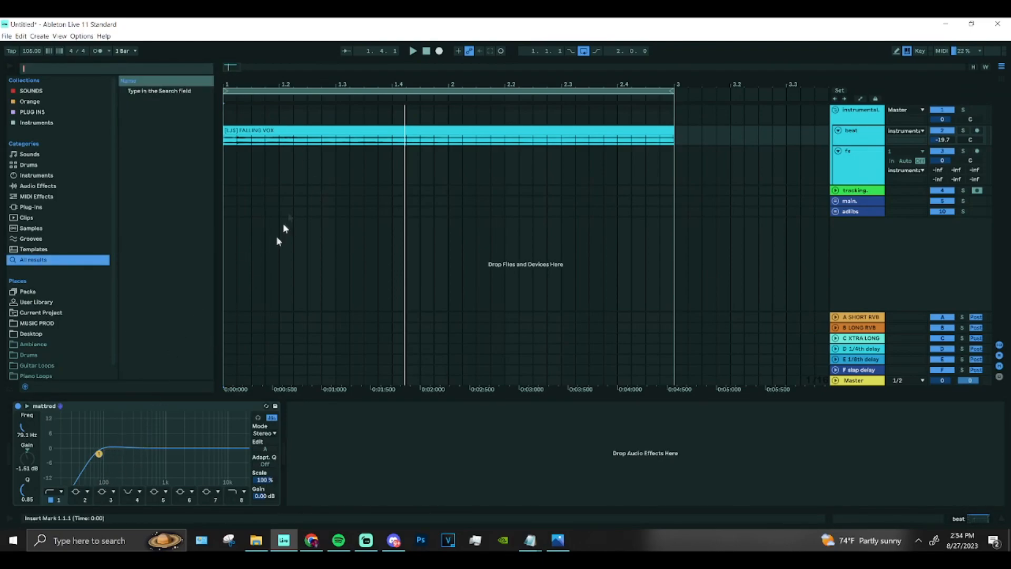
click(233, 147)
key(space)
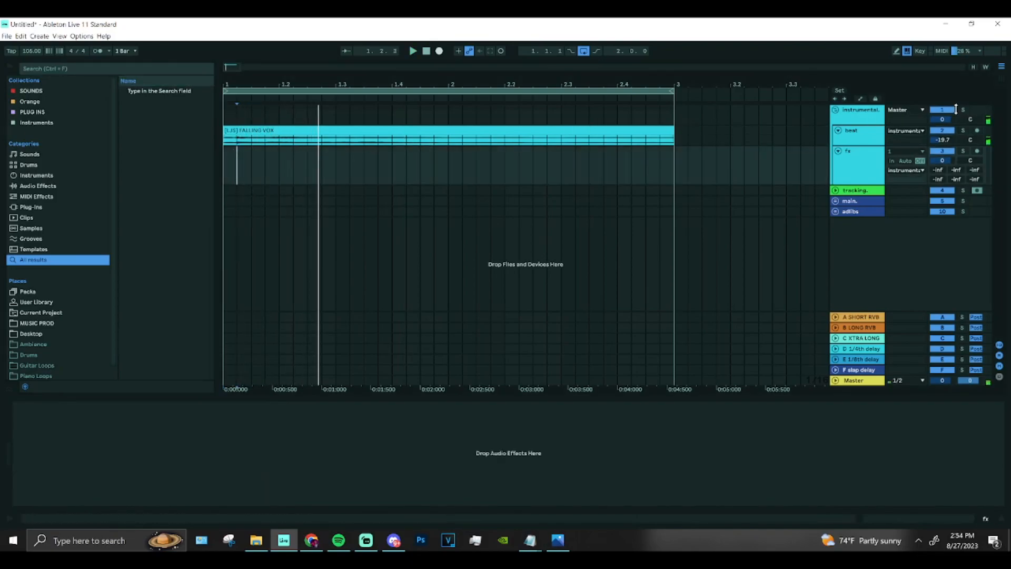
click(877, 135)
key(space)
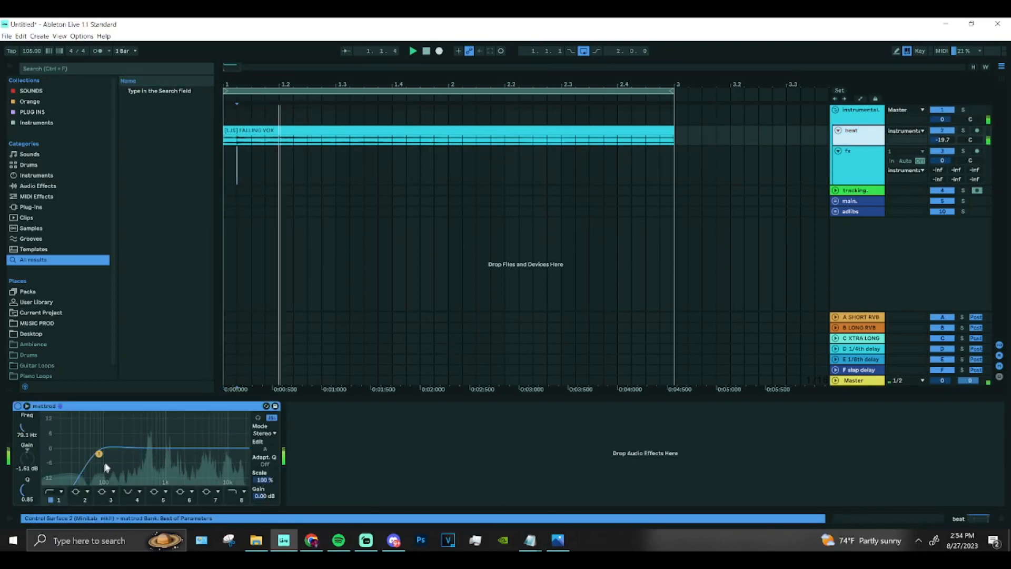
drag(102, 455, 97, 455)
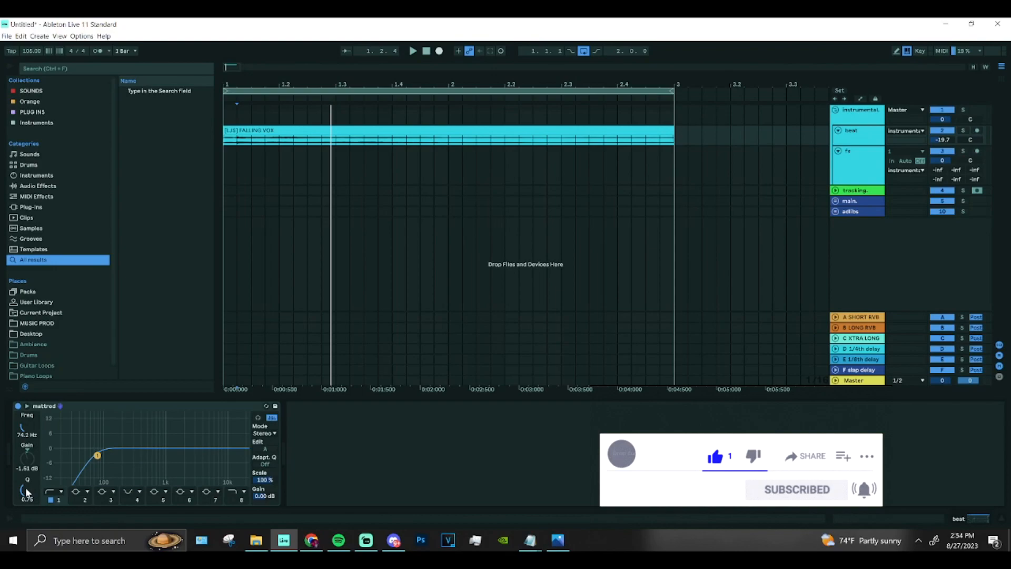
Try band 1 with a Q of about 3.08, then reshape it into a smooth low cut with a slightly lower cutoff.
drag(27, 489, 27, 464)
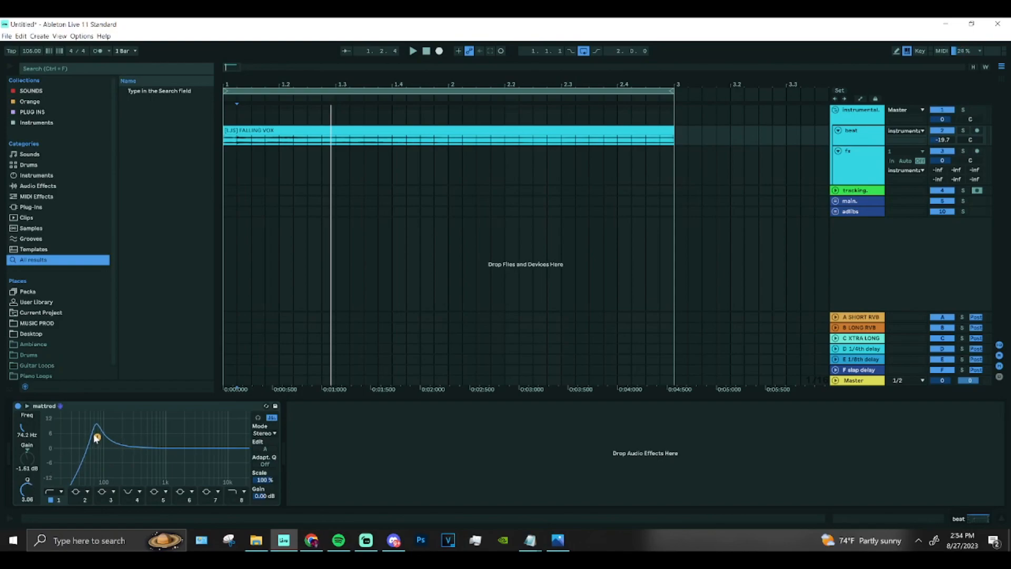
drag(97, 437, 99, 453)
drag(23, 489, 23, 478)
drag(99, 456, 93, 452)
Enable band 2 and shape it into a shallow cut around 250 Hz.
click(77, 501)
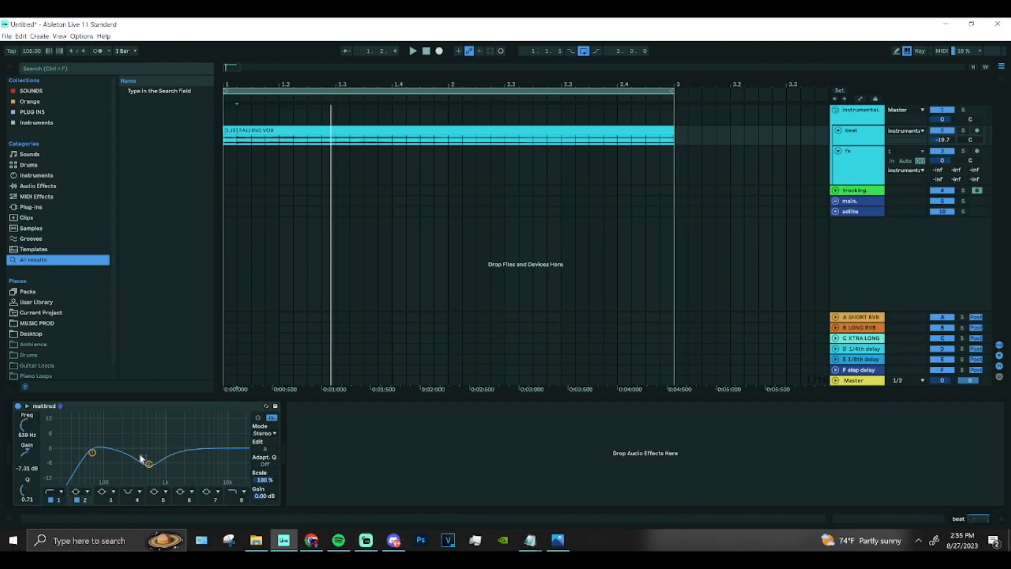
drag(149, 463, 121, 452)
drag(122, 451, 124, 454)
drag(127, 454, 127, 455)
Enable band 3 and check the frequency ranges on the EQ cheat sheet.
click(103, 498)
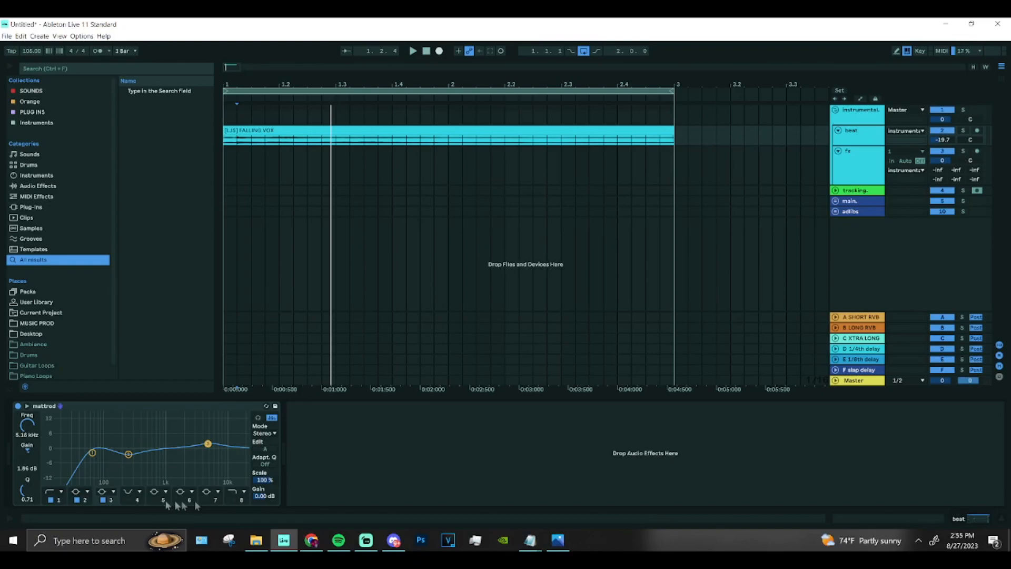
click(558, 540)
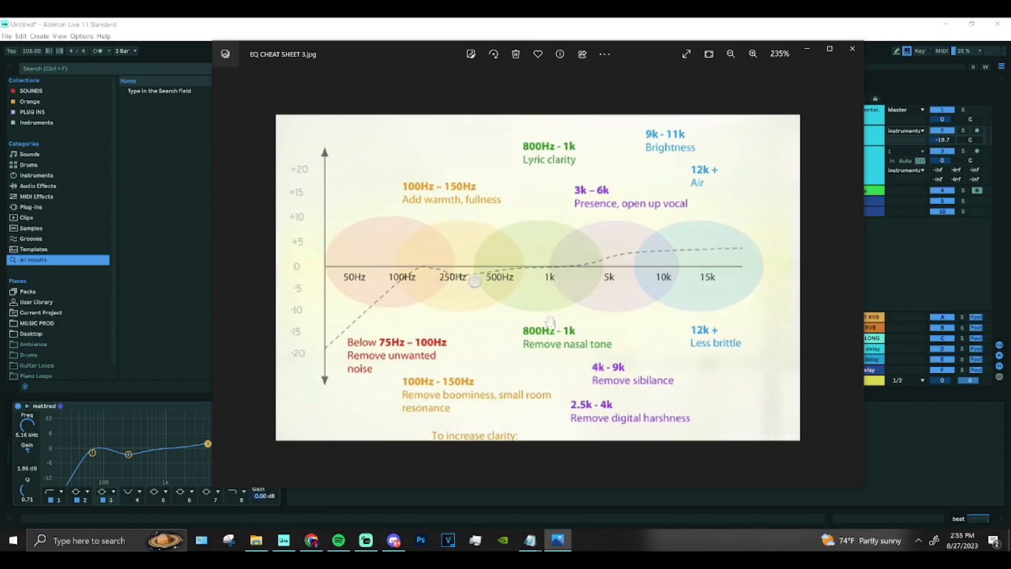
click(124, 350)
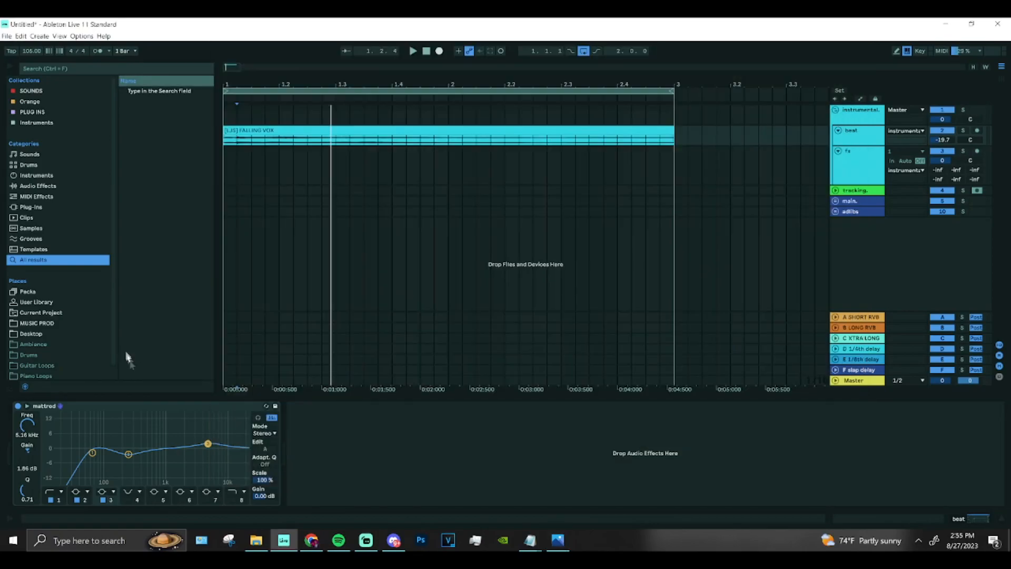
Move band 3 to about 667 Hz with a boost of about 1.61 dB, keeping band 2 on the bell filter.
drag(209, 444, 158, 449)
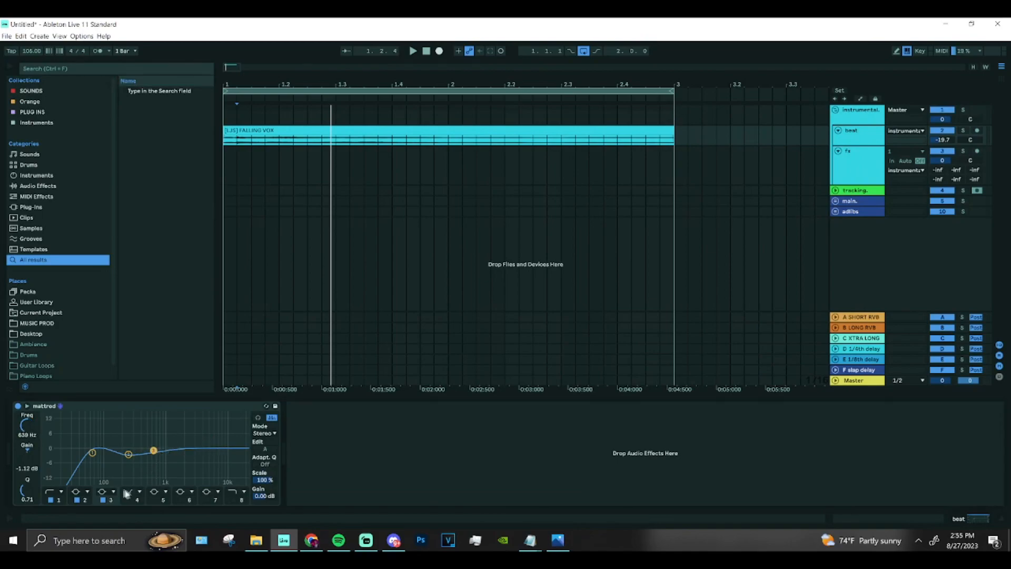
click(82, 493)
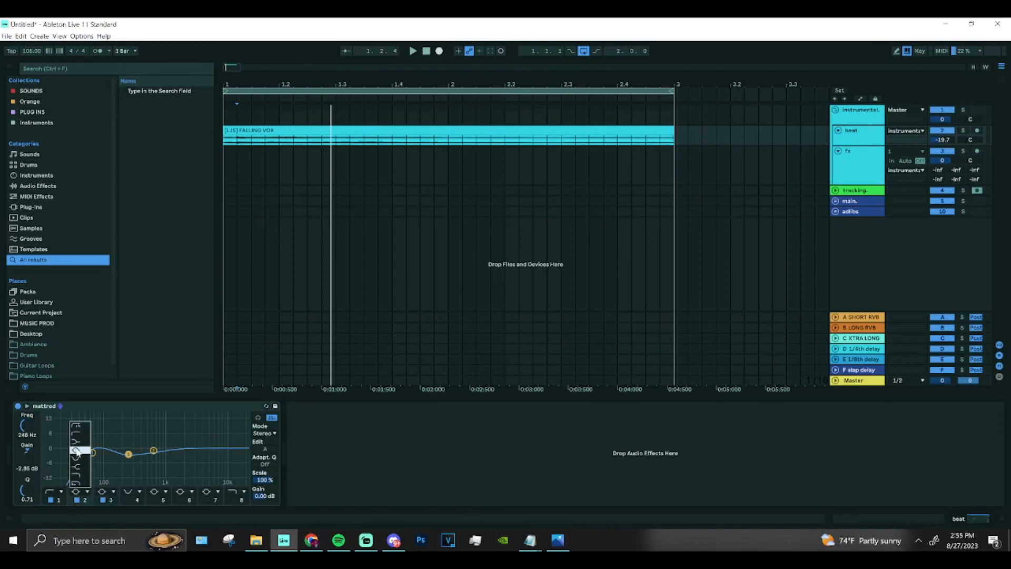
click(76, 452)
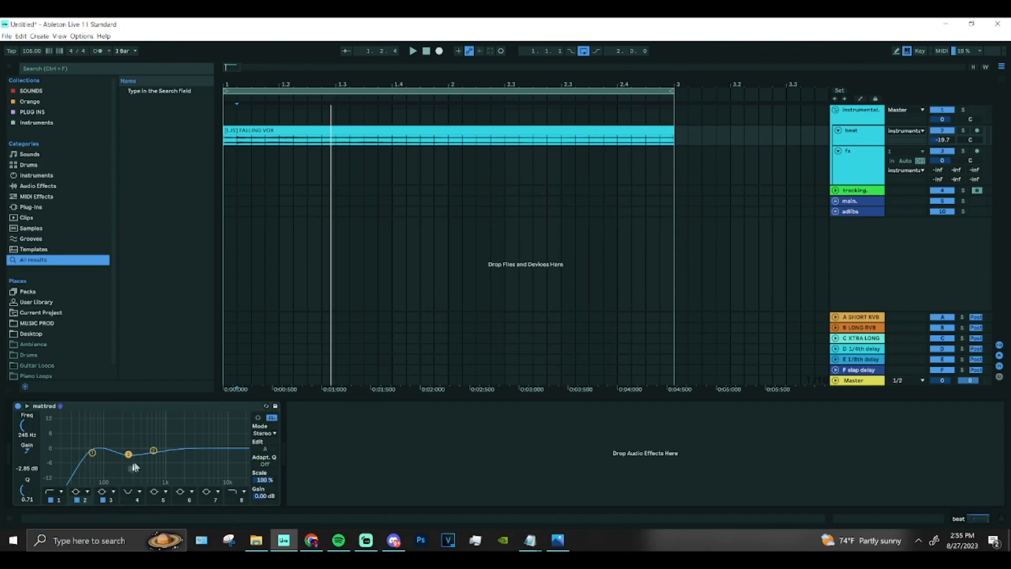
mouse_move(153, 449)
mouse_down()
mouse_move(166, 454)
mouse_move(154, 444)
mouse_up()
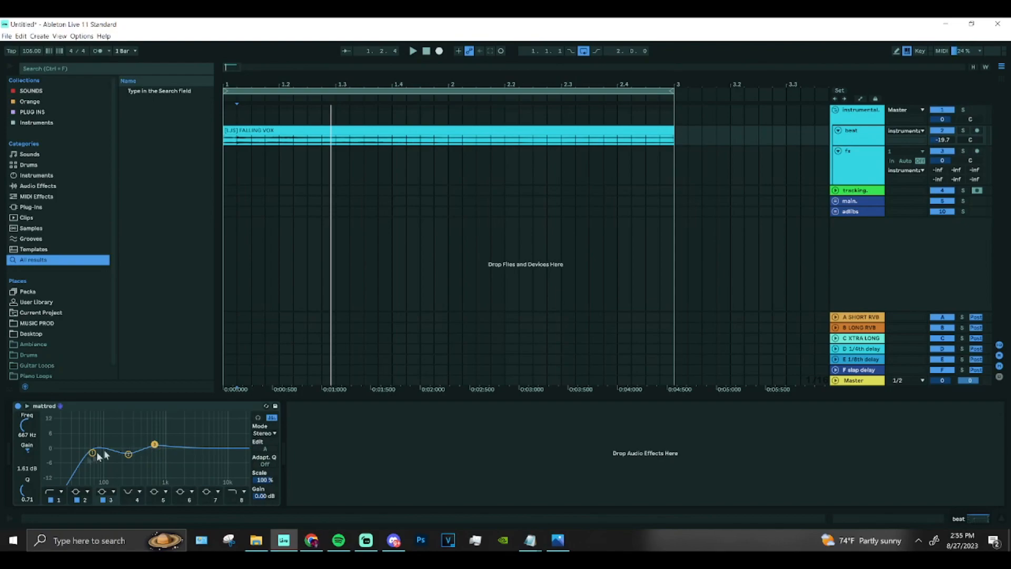
With the clip playing, try band 3 as a narrower boost of 12 to 15 dB around 1 kHz with a Q of 1.94.
drag(27, 490, 27, 482)
drag(154, 444, 150, 444)
key(space)
drag(151, 445, 164, 414)
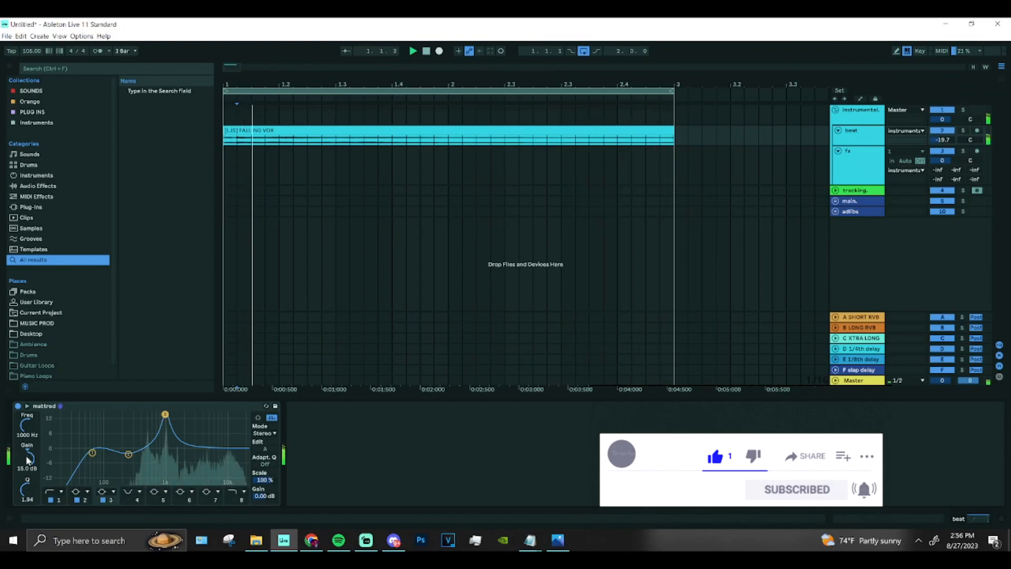
drag(165, 414, 166, 421)
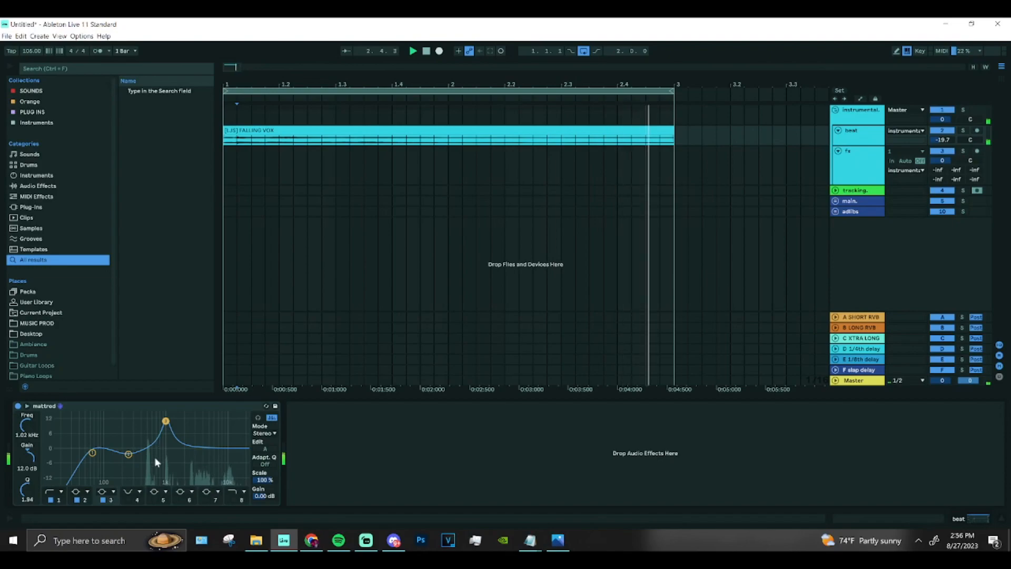
Soften band 3 to a boost of about 3.60 dB at 958 Hz with a Q of 0.89 and play the clip.
drag(167, 422, 165, 435)
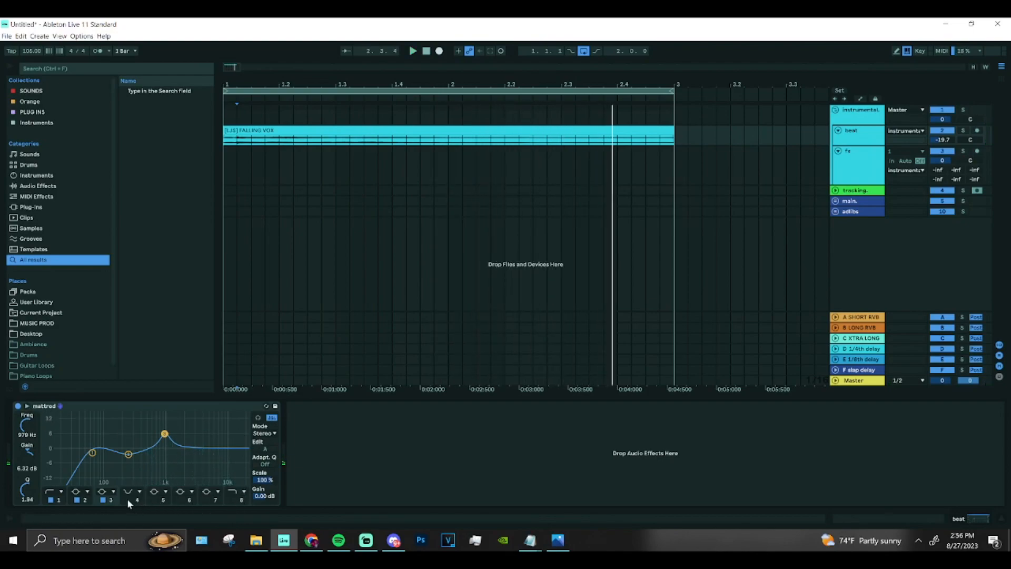
drag(27, 490, 27, 505)
drag(164, 436, 163, 440)
key(space)
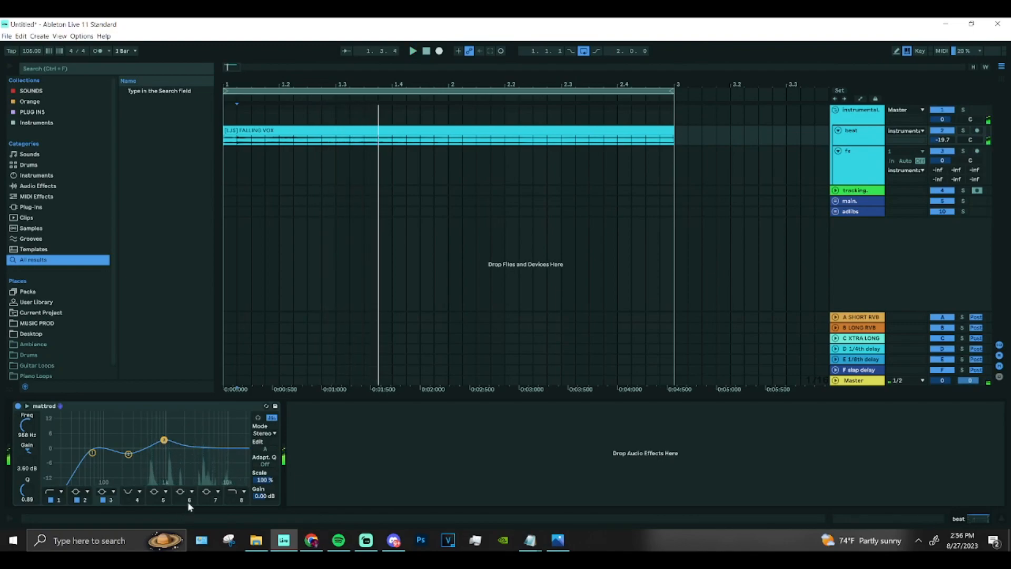
Enable band 4 and place its notch at about 2.02 kHz with a Q of 2.84.
click(129, 499)
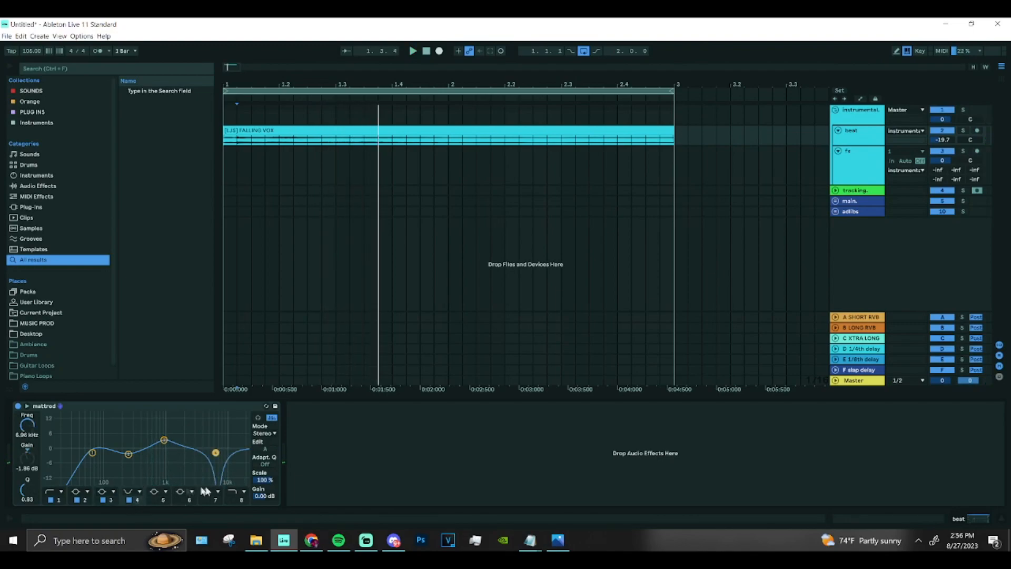
mouse_move(556, 540)
drag(216, 452, 183, 438)
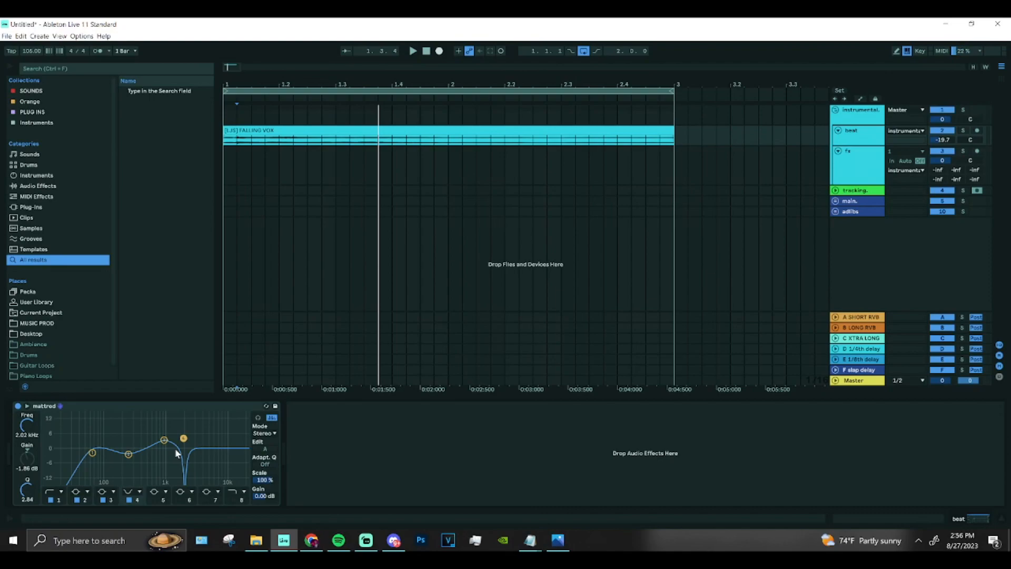
click(218, 410)
drag(217, 410, 289, 435)
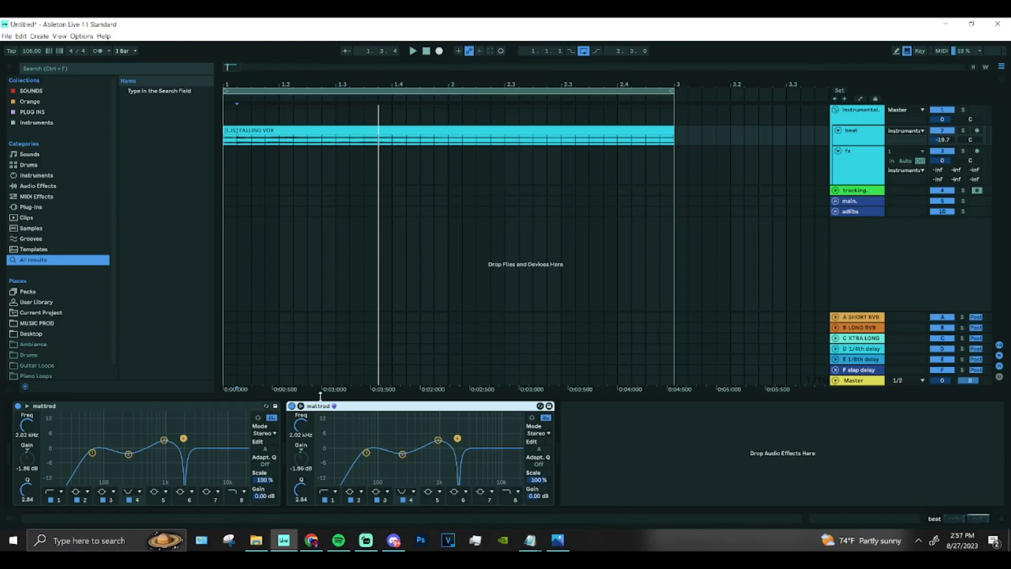
key(Delete)
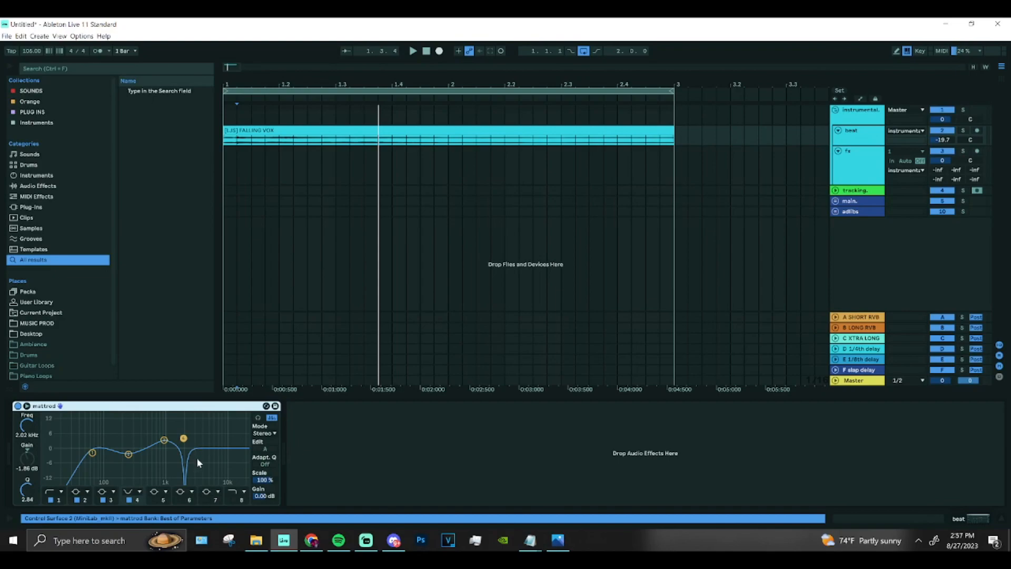
Listen to the clip, consult the EQ cheat sheet, and move band 4's notch to about 4.54 kHz with a Q of 3.10.
key(space)
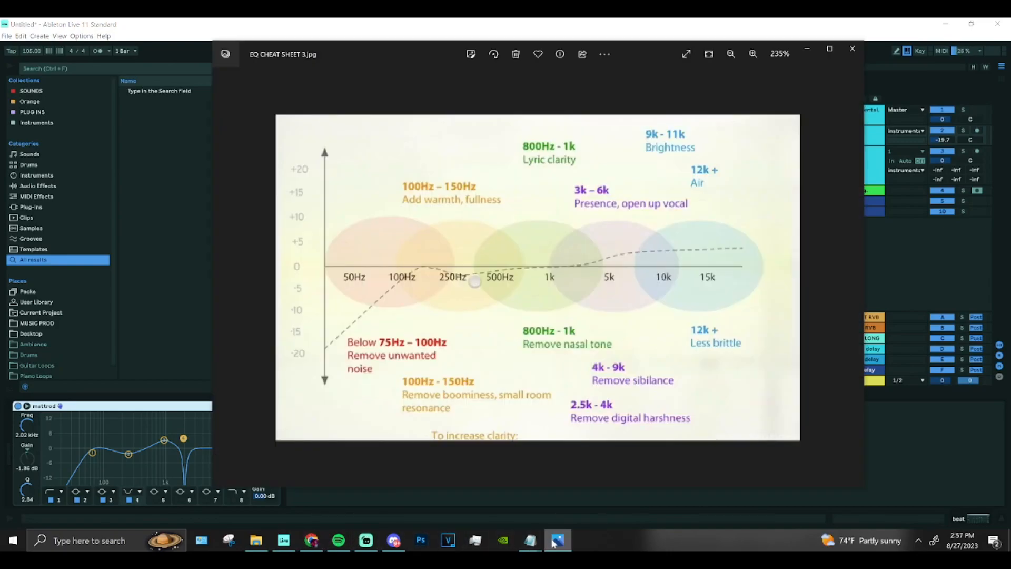
click(558, 539)
click(180, 416)
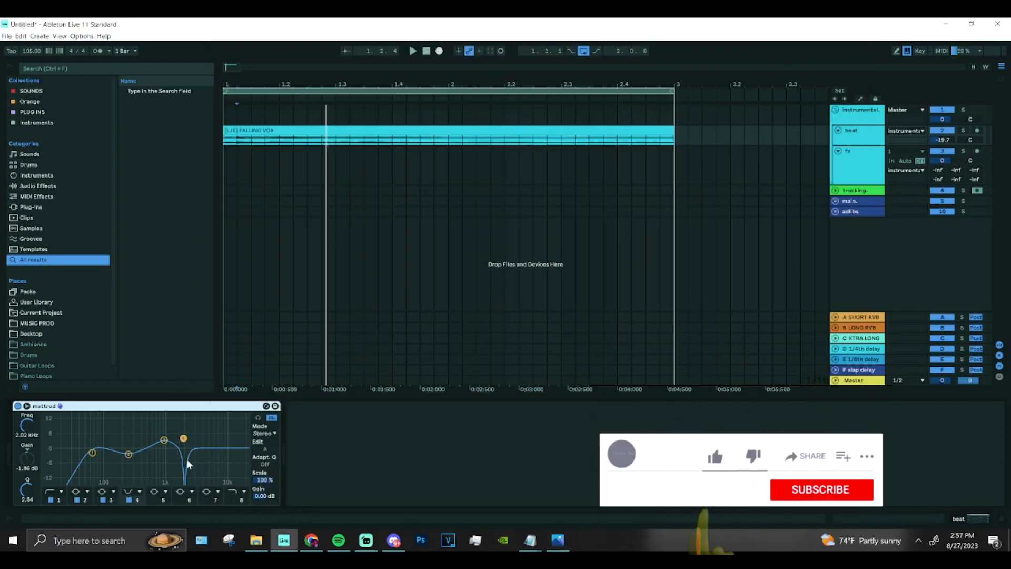
drag(184, 438, 204, 437)
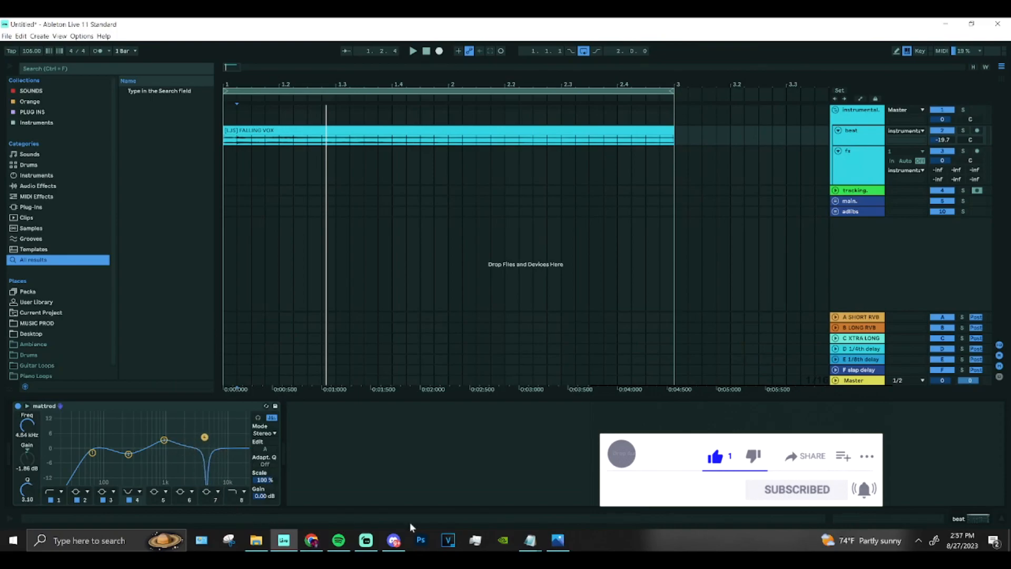
Enable band 5 and, checking the EQ cheat sheet, shape it into a boost of about 8.06 dB at 10.7 kHz.
click(155, 499)
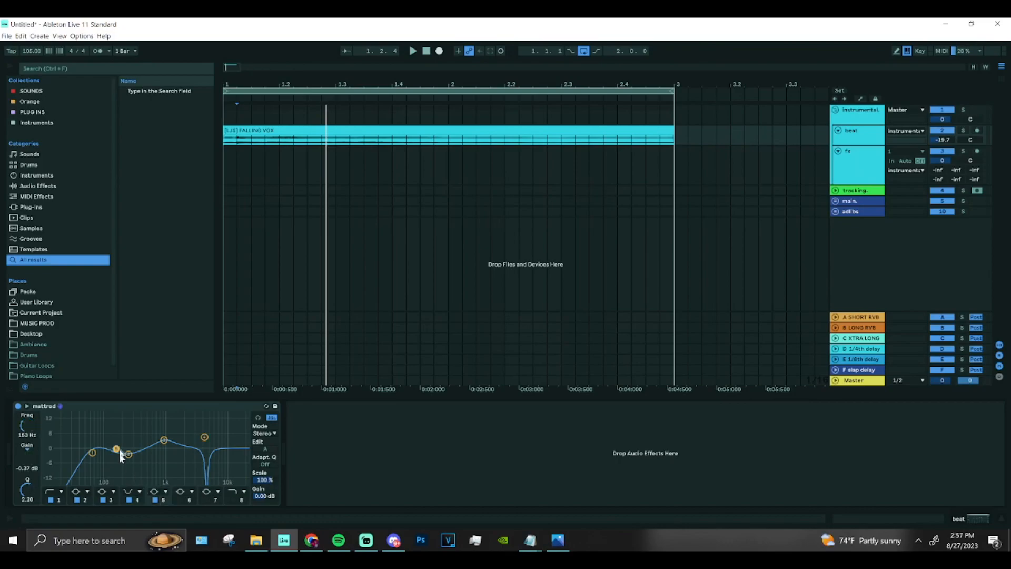
drag(116, 450, 221, 442)
click(557, 545)
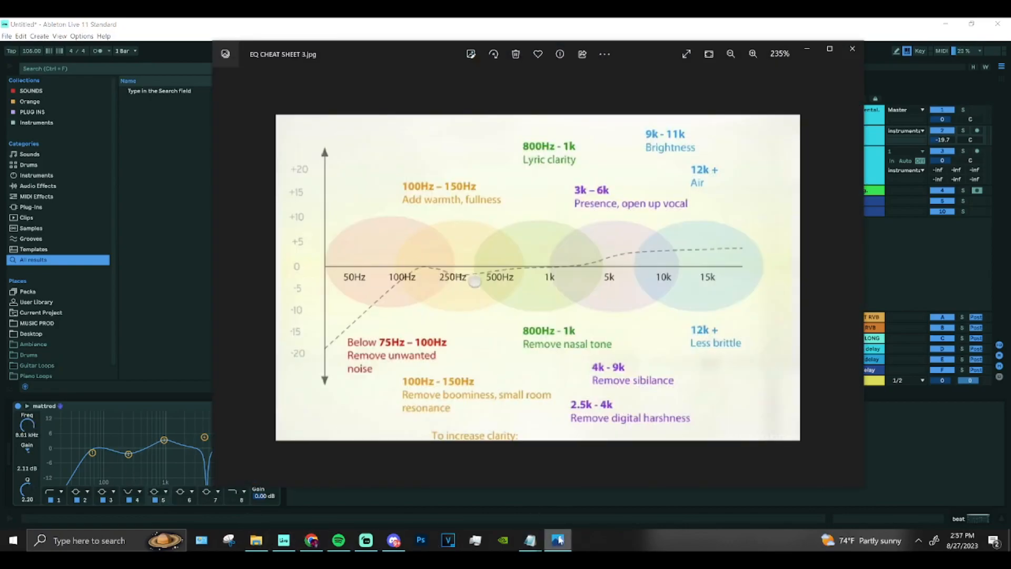
click(558, 540)
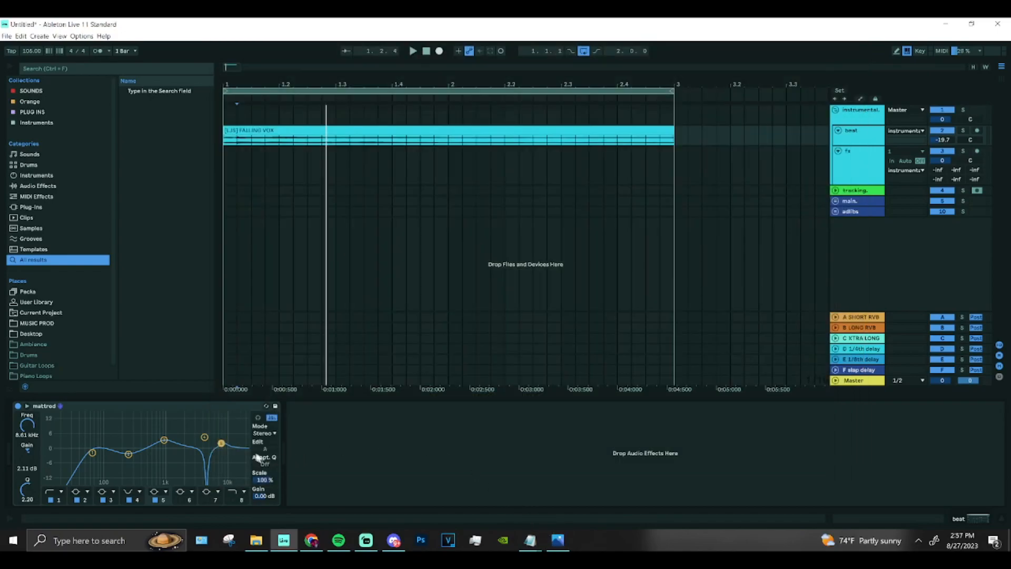
key(space)
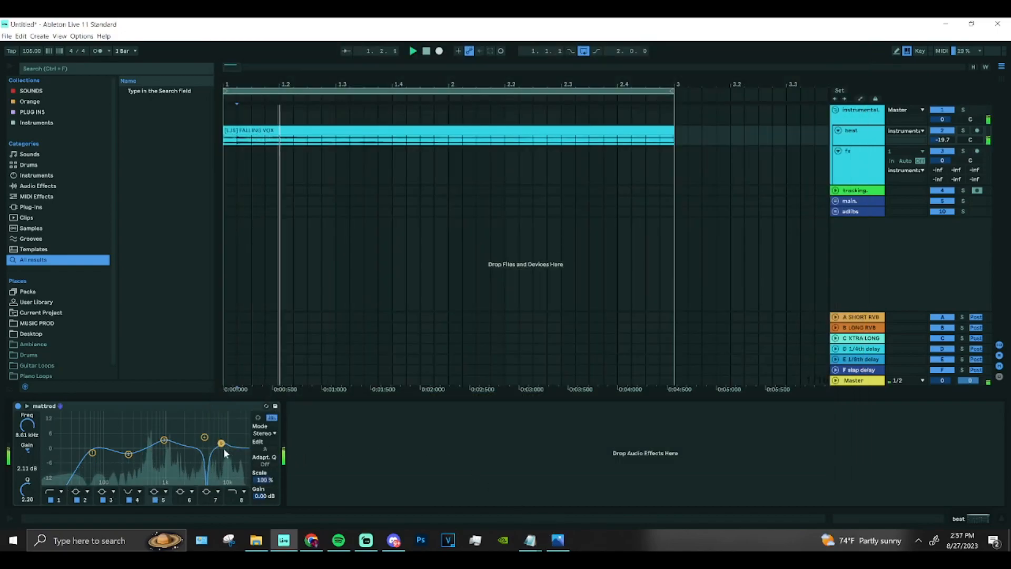
drag(222, 444, 227, 430)
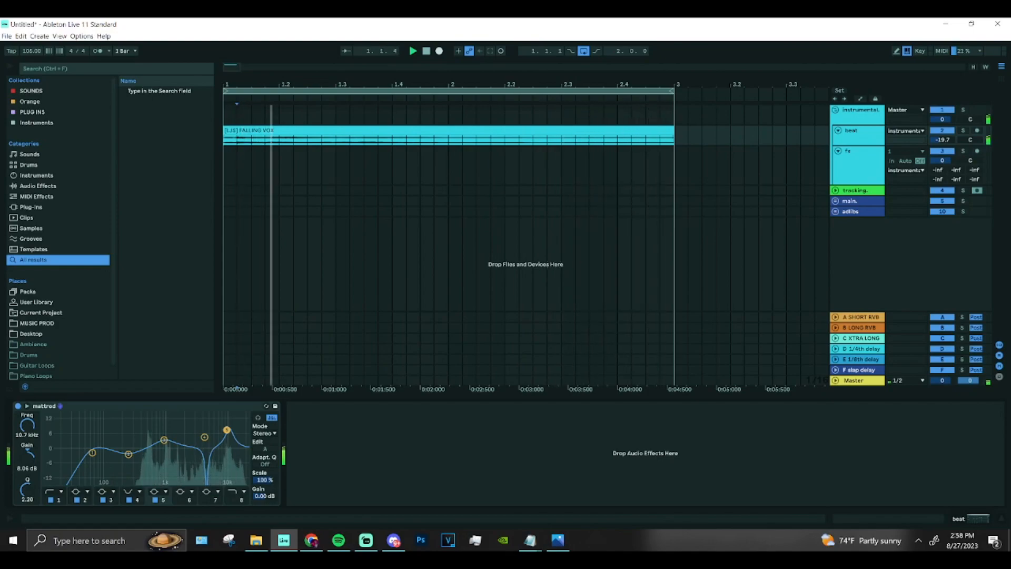
Enable band 7, shape it into a narrow -15 dB cut at about 711 Hz with a Q of 18, and play the clip.
click(231, 505)
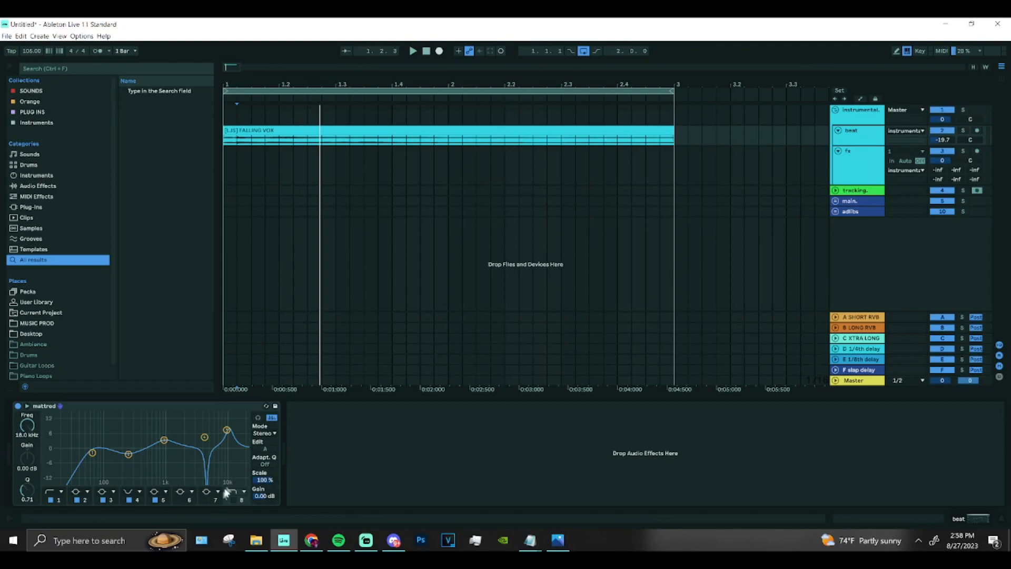
click(204, 499)
drag(208, 449, 151, 449)
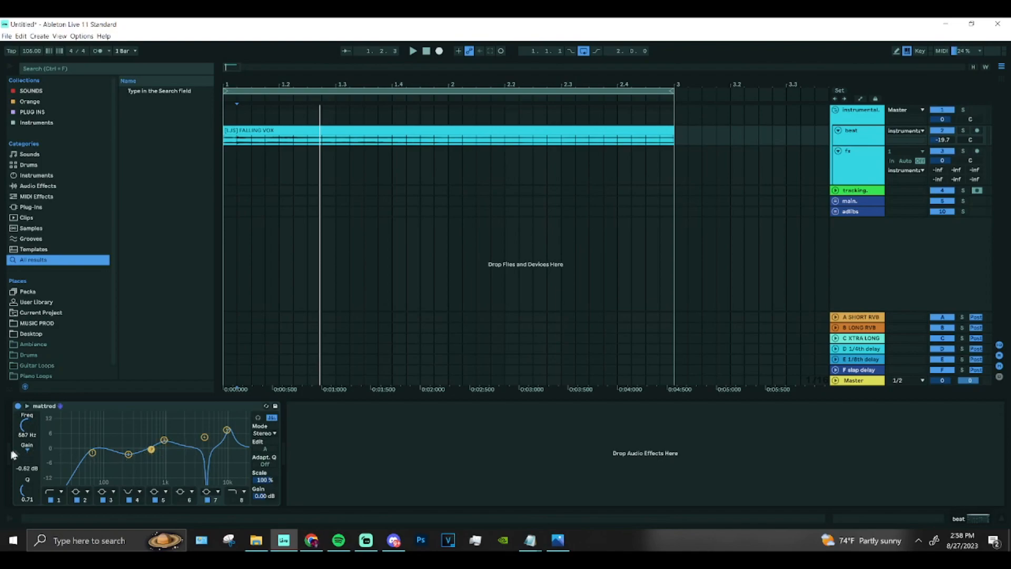
click(206, 439)
click(151, 451)
drag(24, 459, 24, 455)
drag(31, 490, 30, 485)
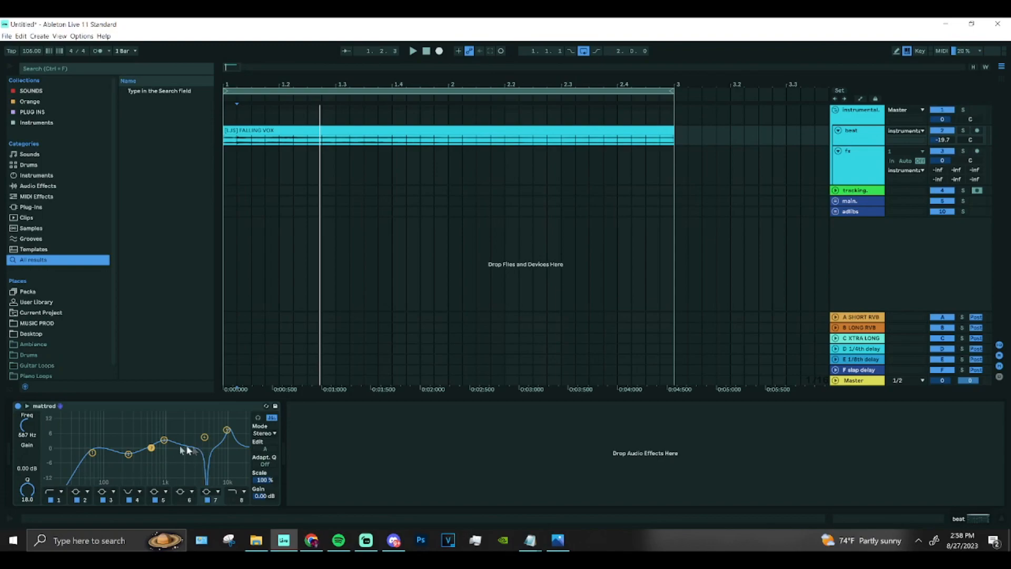
drag(151, 448, 156, 481)
key(space)
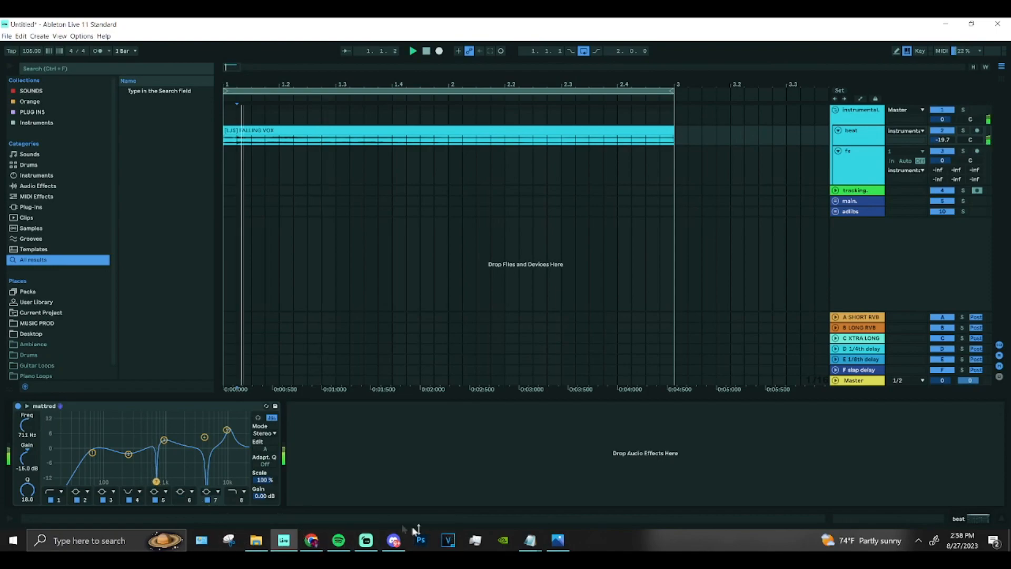
Sweep band 7 as a narrow 15 dB boost during playback, then turn it into a -15 dB cut at about 539 Hz.
click(156, 482)
drag(156, 482, 154, 414)
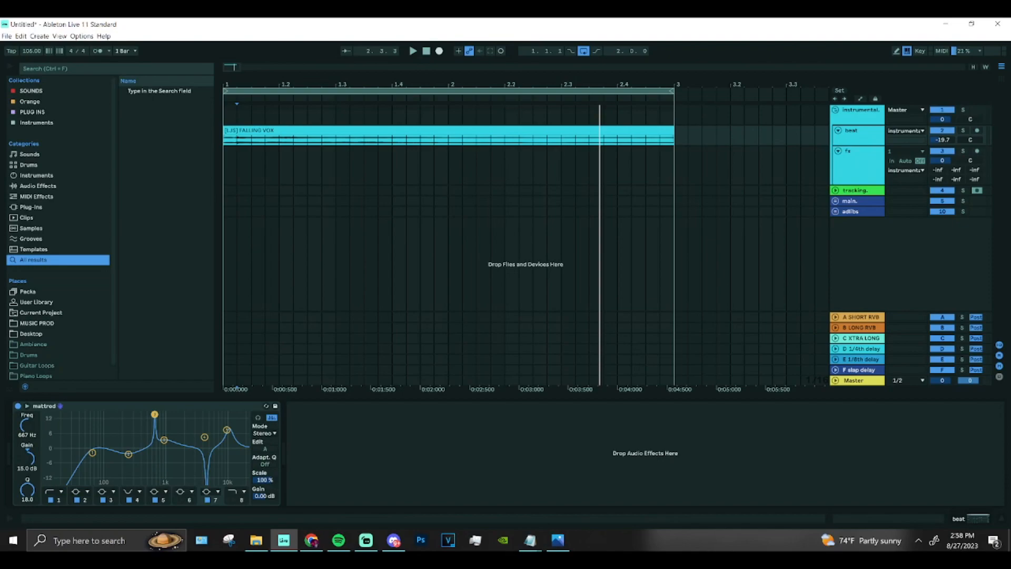
key(space)
drag(154, 415, 149, 483)
key(space)
key(space)
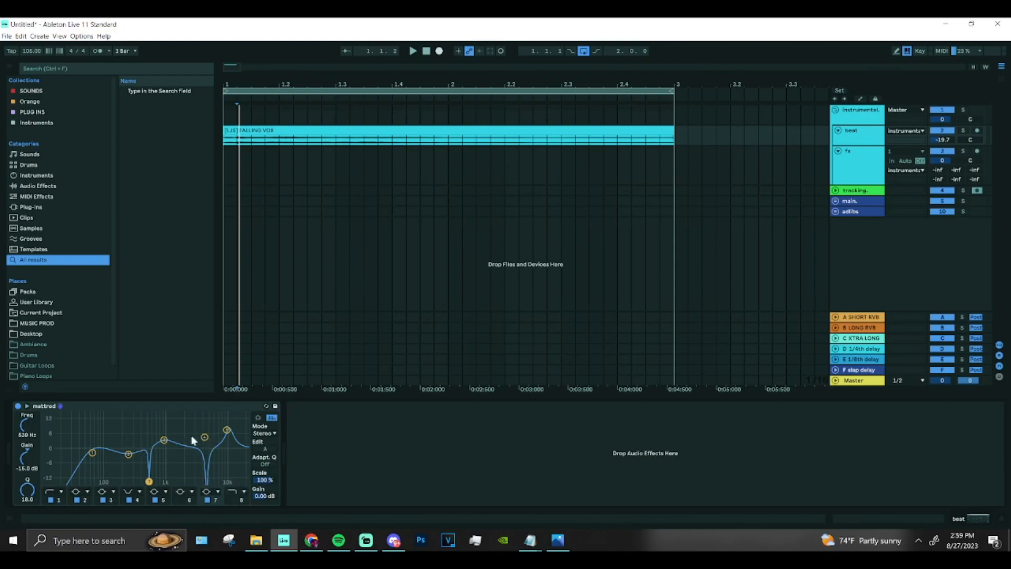
Enable band 8 as a high cut at about 11.8 kHz with a Q of 1.15, and lower band 5 to about 4.34 dB at 10 kHz.
click(232, 499)
drag(240, 458, 230, 448)
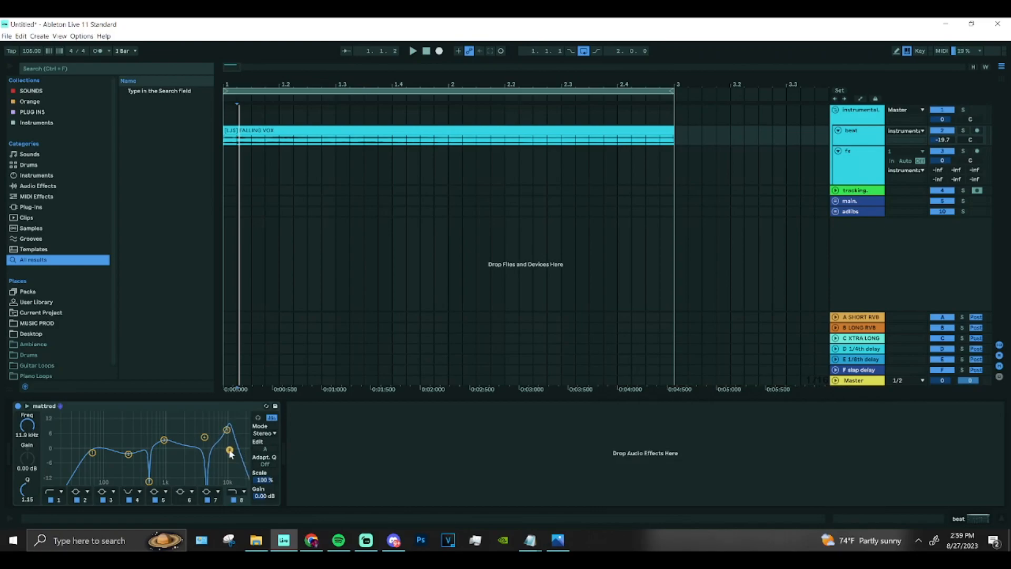
drag(227, 431, 226, 439)
Play the clip with the EQ bypassed and switched back on to compare the vocal's sound.
key(space)
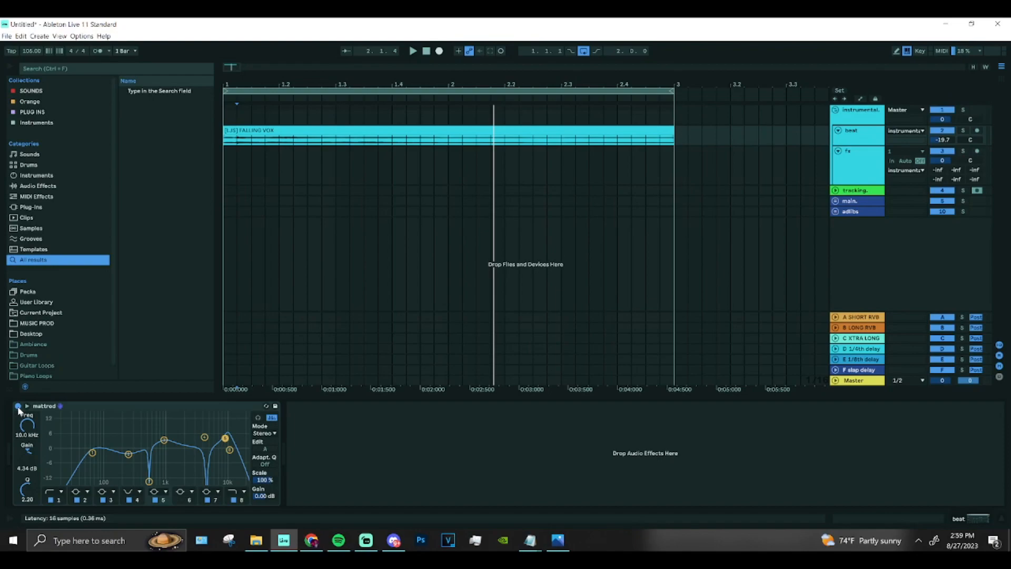
key(space)
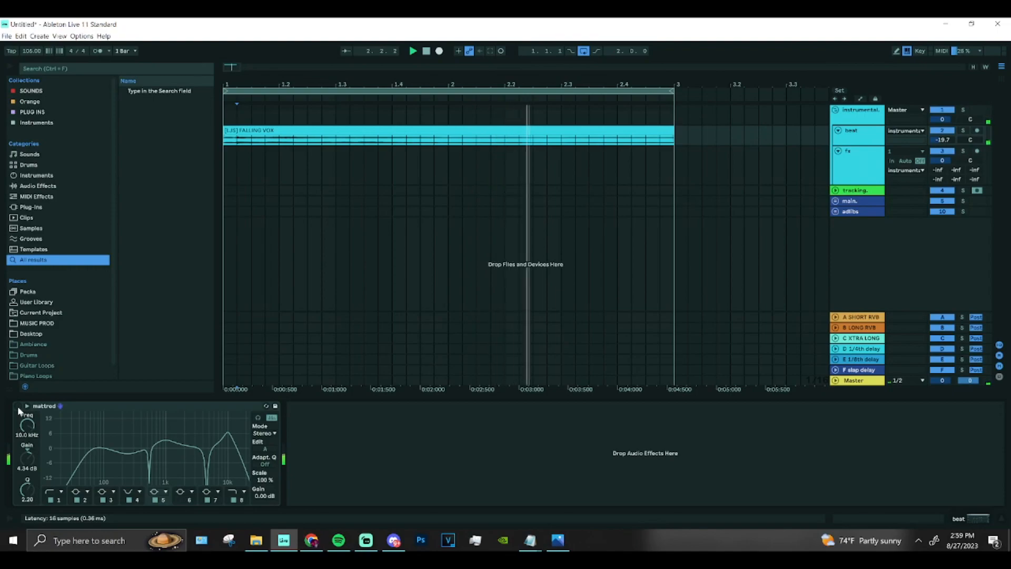
click(18, 406)
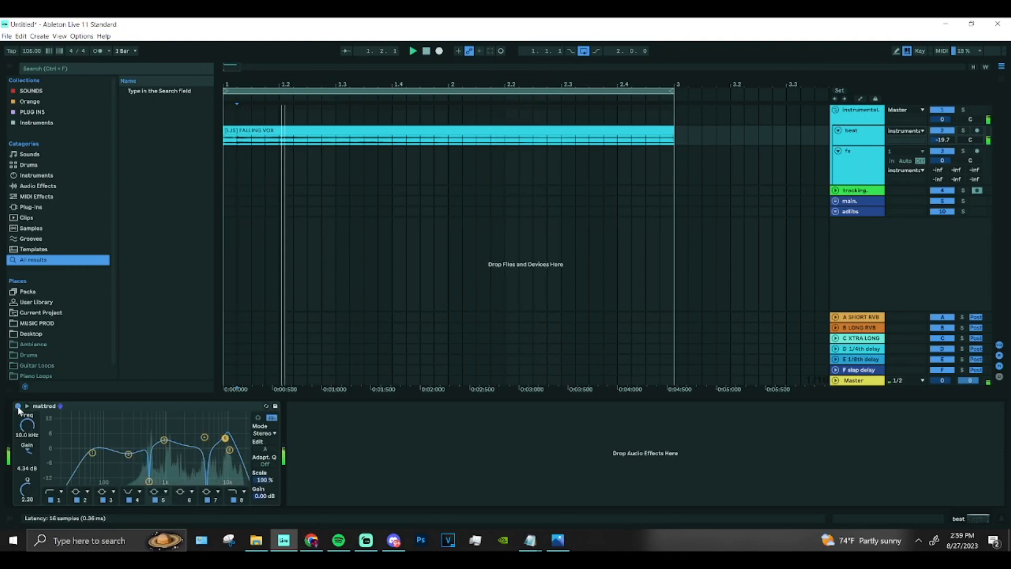